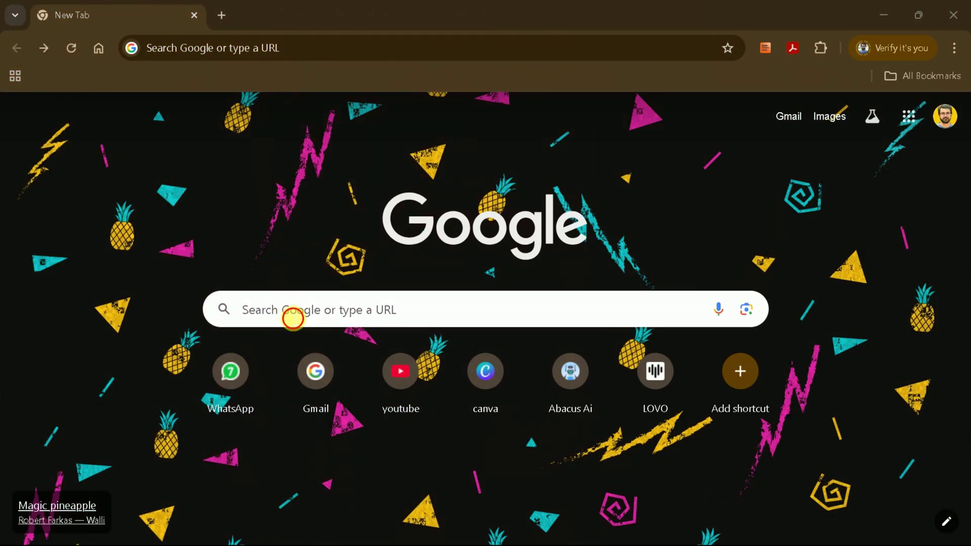
Step: Search Google for 'PDFelement' and open the official Wondershare PDFelement website
{"action": "type", "text": "PDFele"}
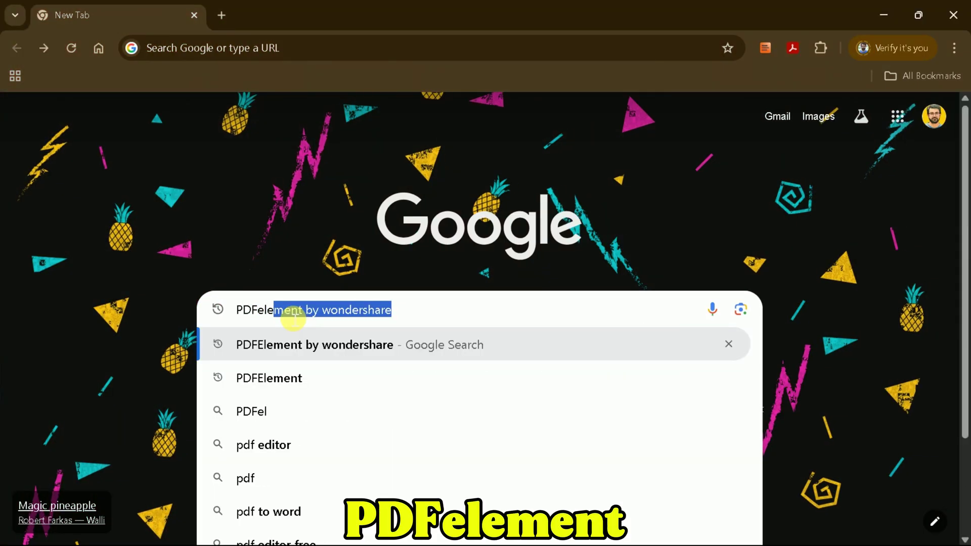
{"action": "type", "text": "ment"}
{"action": "key", "text": "Delete"}
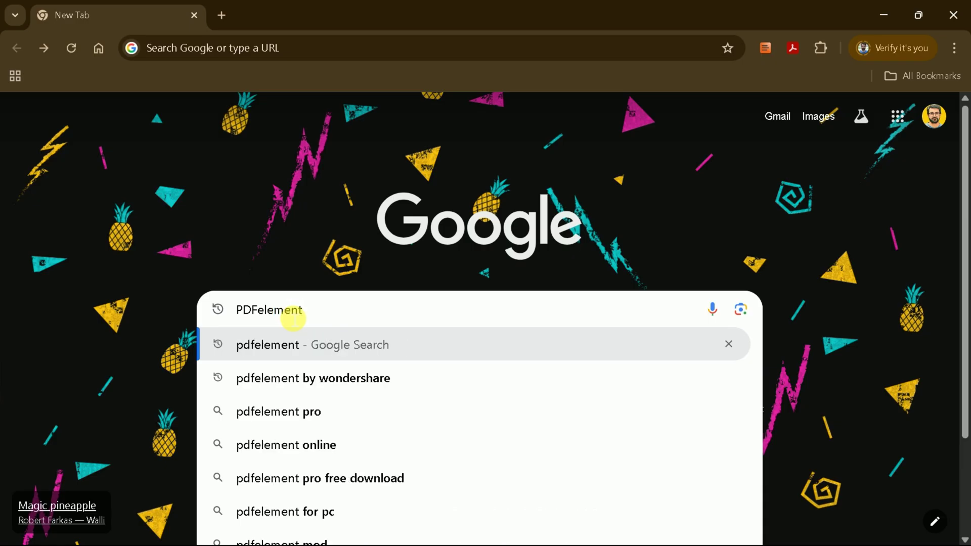
{"action": "key", "text": "Return"}
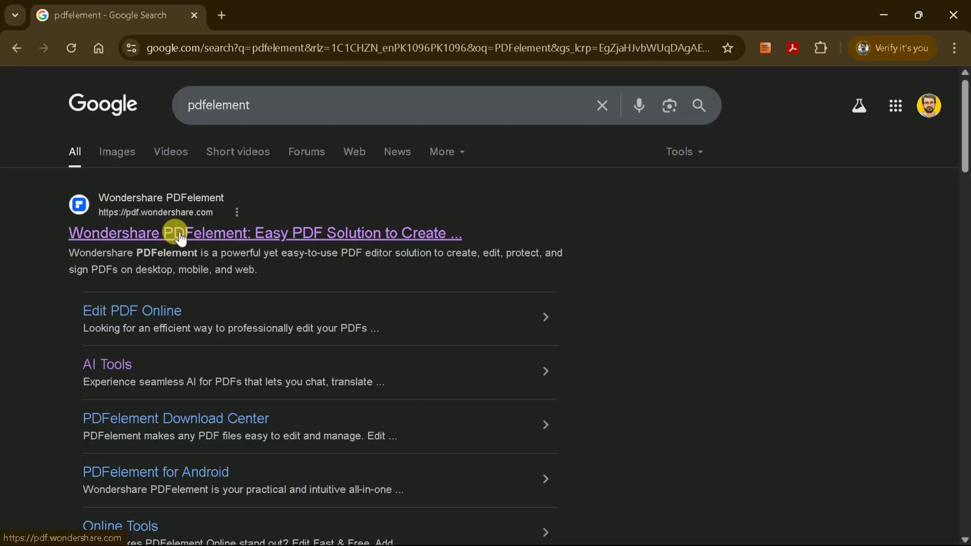
{"action": "left_click", "coordinate": [179, 234]}
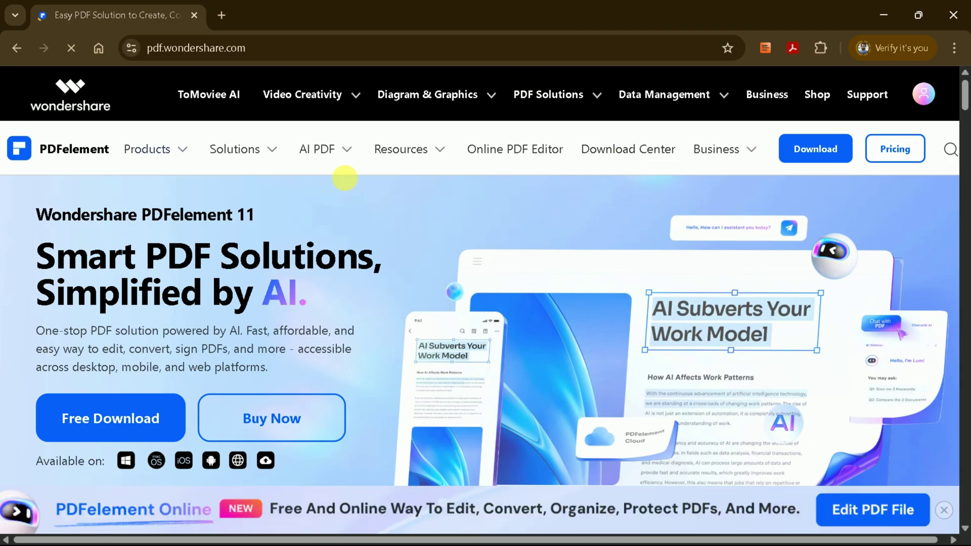
{"action": "scroll", "coordinate": [426, 177], "scroll_direction": "down", "scroll_amount": 4}
{"action": "scroll", "coordinate": [126, 312], "scroll_direction": "up", "scroll_amount": 3}
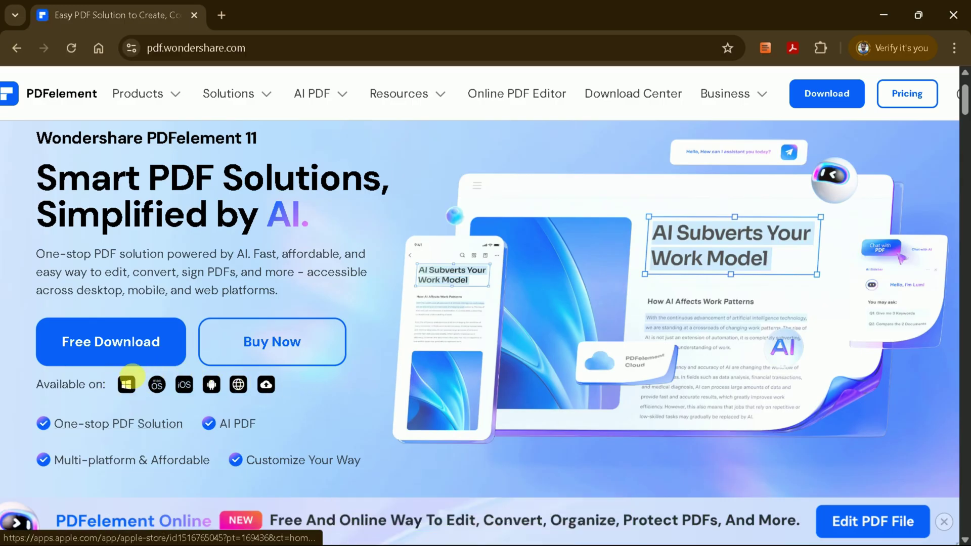
Step: Look over the PDF tools overview, download the free installer, and confirm it in Chrome's downloads
{"action": "left_click", "coordinate": [532, 387]}
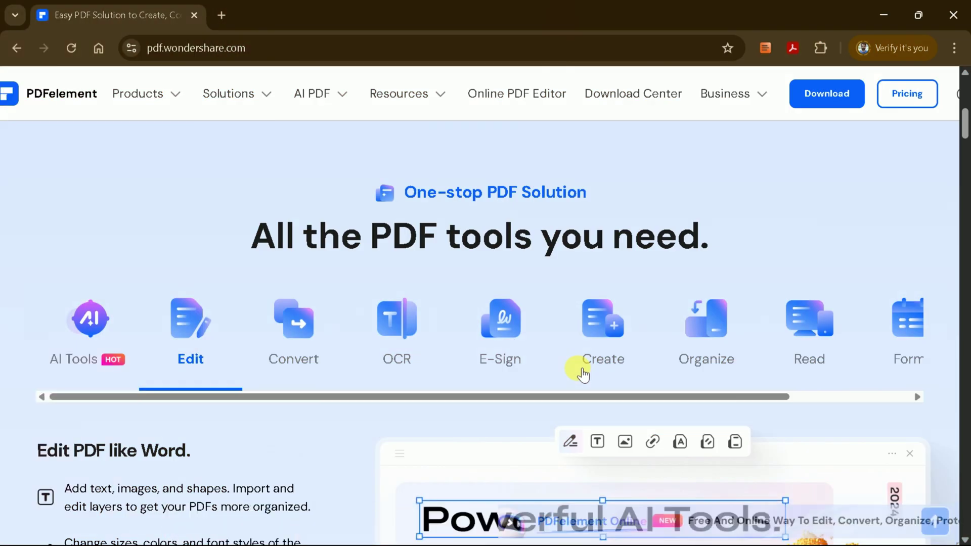
{"action": "scroll", "coordinate": [580, 373], "scroll_direction": "down", "scroll_amount": 15}
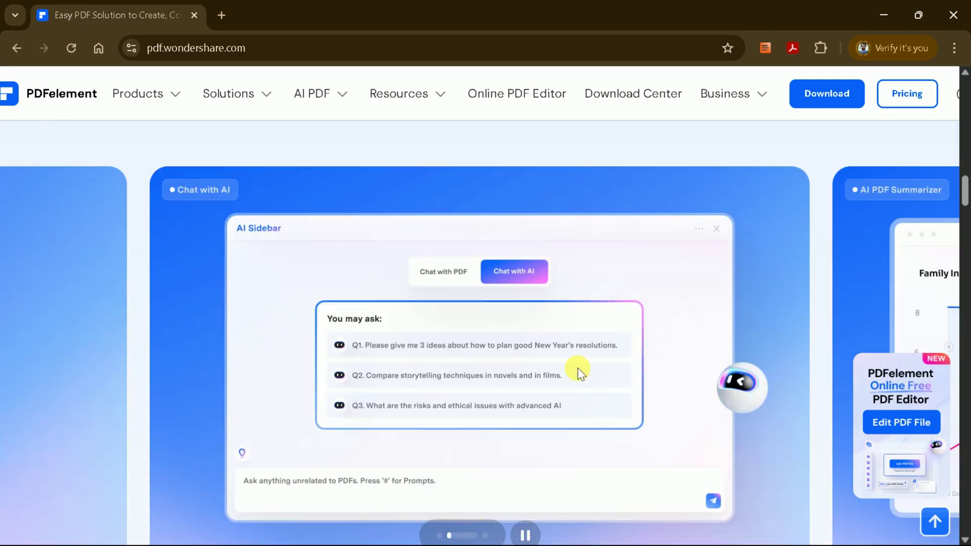
{"action": "scroll", "coordinate": [578, 368], "scroll_direction": "down", "scroll_amount": 5}
{"action": "scroll", "coordinate": [577, 368], "scroll_direction": "up", "scroll_amount": 3}
{"action": "scroll", "coordinate": [578, 368], "scroll_direction": "down", "scroll_amount": 6}
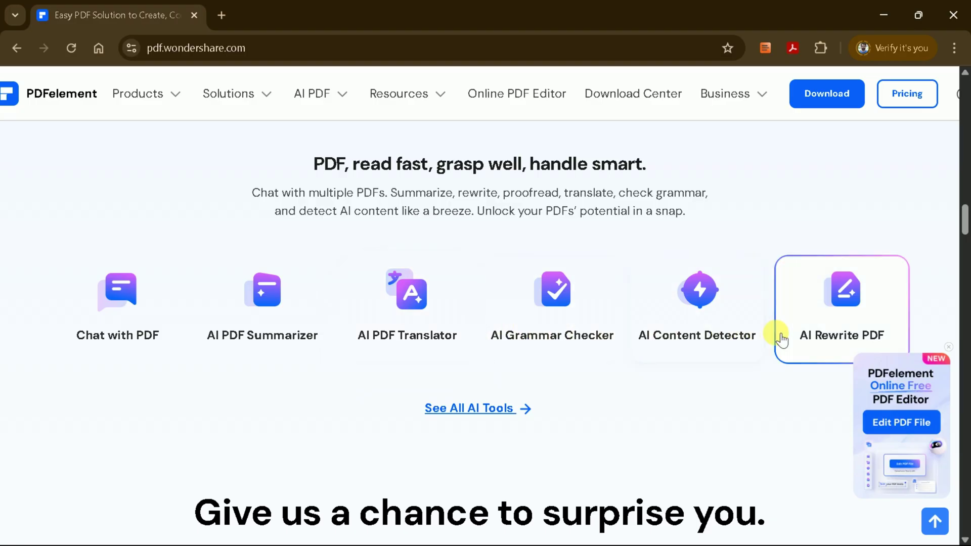
{"action": "scroll", "coordinate": [769, 351], "scroll_direction": "down", "scroll_amount": 6}
{"action": "scroll", "coordinate": [769, 354], "scroll_direction": "up", "scroll_amount": 20}
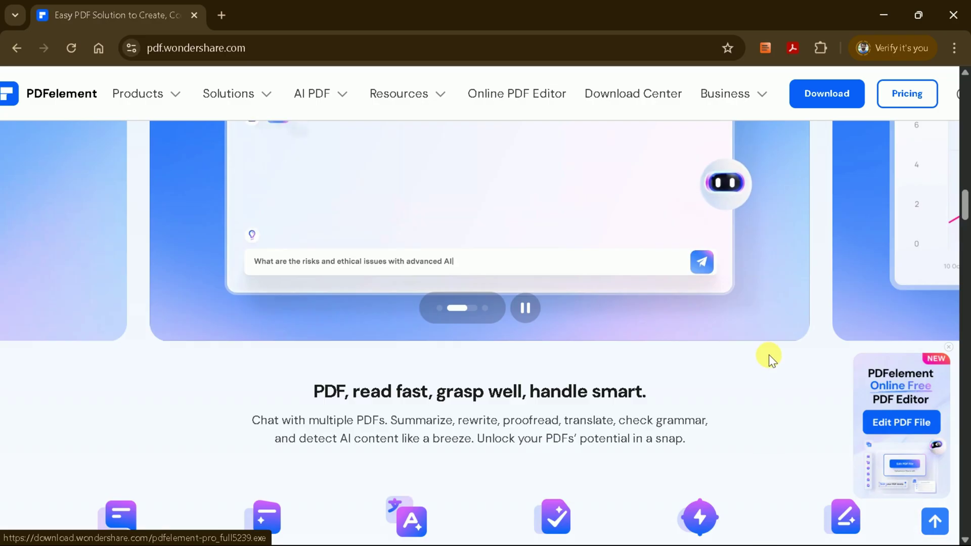
{"action": "scroll", "coordinate": [765, 347], "scroll_direction": "up", "scroll_amount": 4}
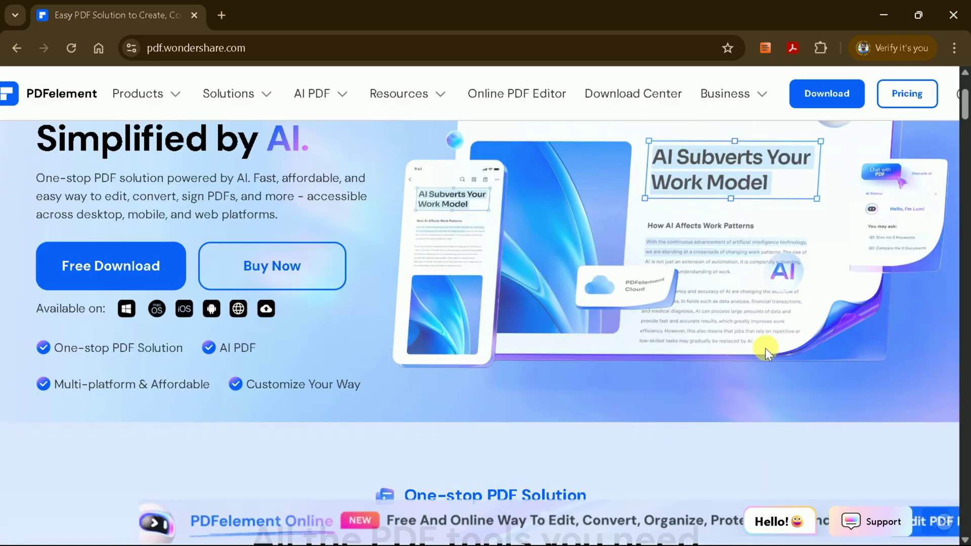
{"action": "scroll", "coordinate": [439, 333], "scroll_direction": "up", "scroll_amount": 1}
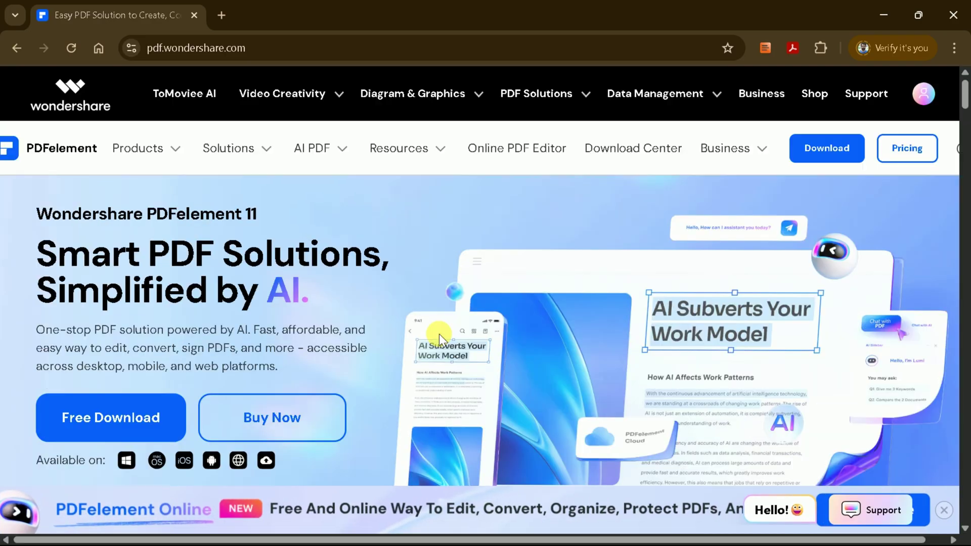
{"action": "left_click", "coordinate": [78, 418]}
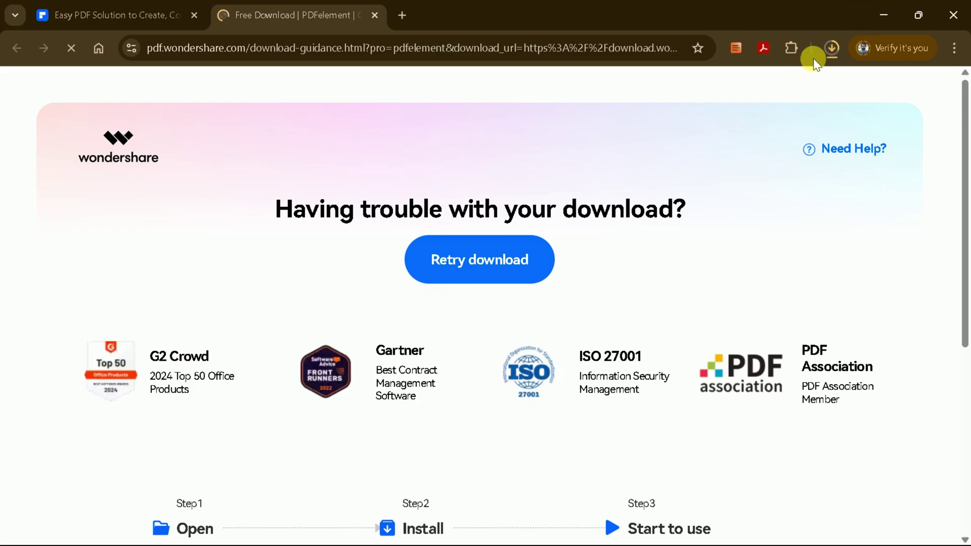
{"action": "left_click", "coordinate": [833, 51]}
Step: Browse All Tools down to the AI Tools: Summarize, Translate, Grammar Check, AI Writing Detect
{"action": "mouse_move", "coordinate": [787, 130]}
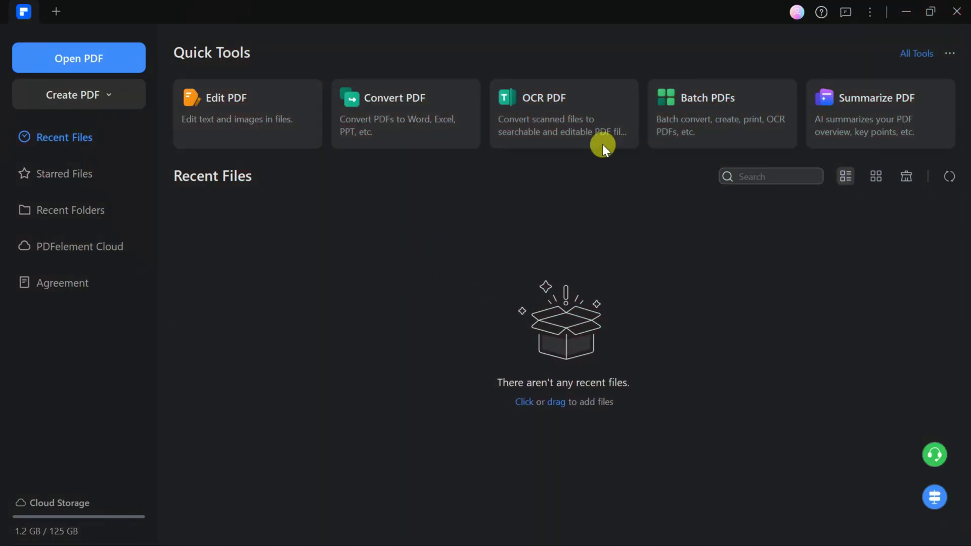
{"action": "left_click", "coordinate": [909, 55]}
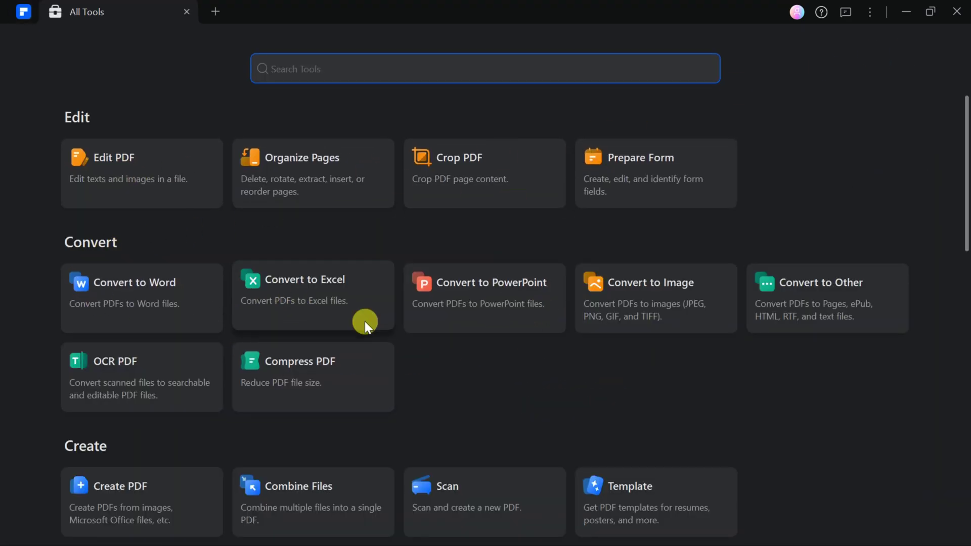
{"action": "scroll", "coordinate": [221, 344], "scroll_direction": "down", "scroll_amount": 2}
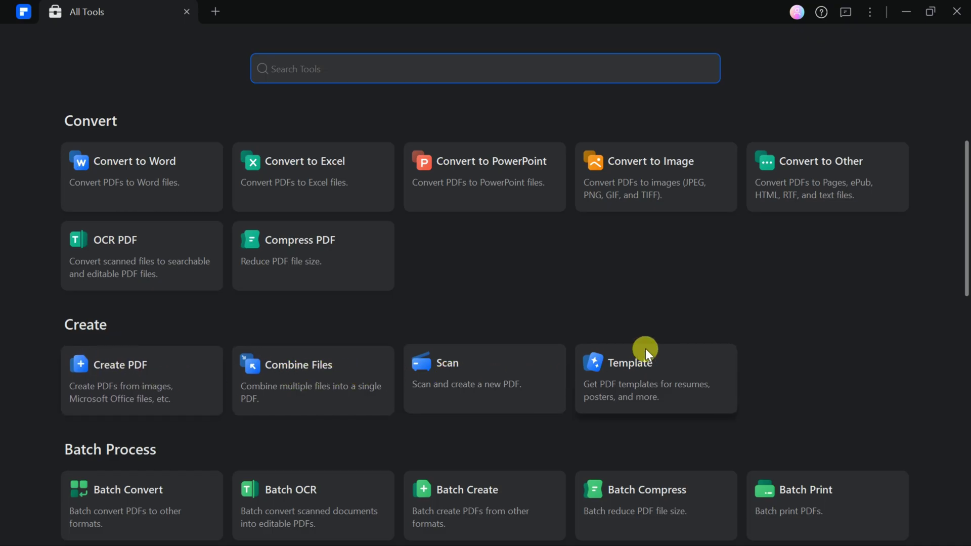
{"action": "scroll", "coordinate": [652, 339], "scroll_direction": "down", "scroll_amount": 2}
{"action": "scroll", "coordinate": [60, 346], "scroll_direction": "down", "scroll_amount": 1}
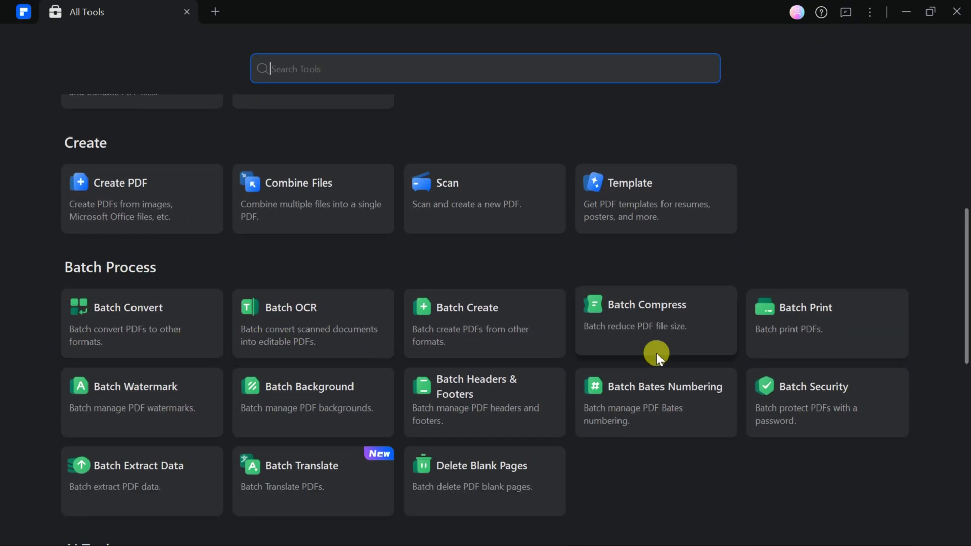
{"action": "scroll", "coordinate": [656, 353], "scroll_direction": "down", "scroll_amount": 3}
{"action": "scroll", "coordinate": [609, 344], "scroll_direction": "down", "scroll_amount": 1}
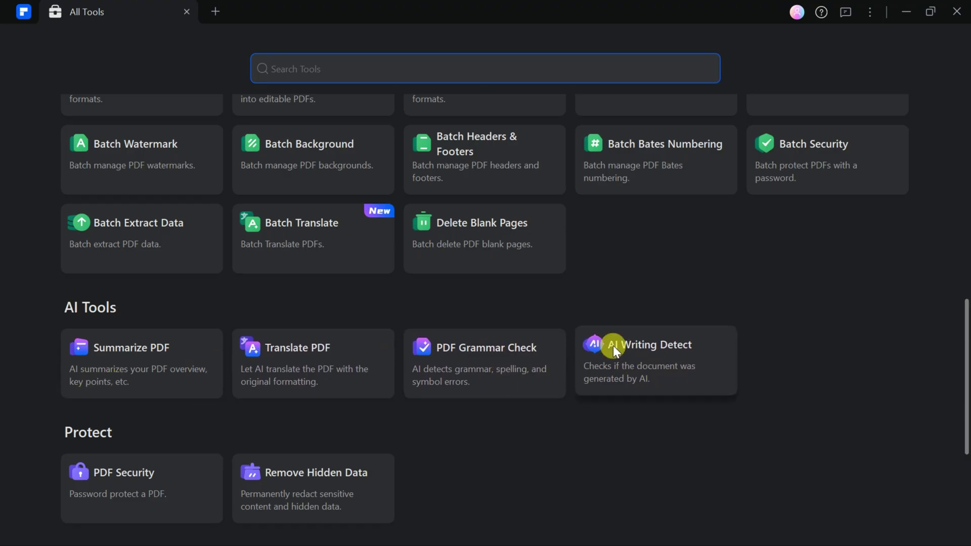
{"action": "scroll", "coordinate": [614, 343], "scroll_direction": "down", "scroll_amount": 3}
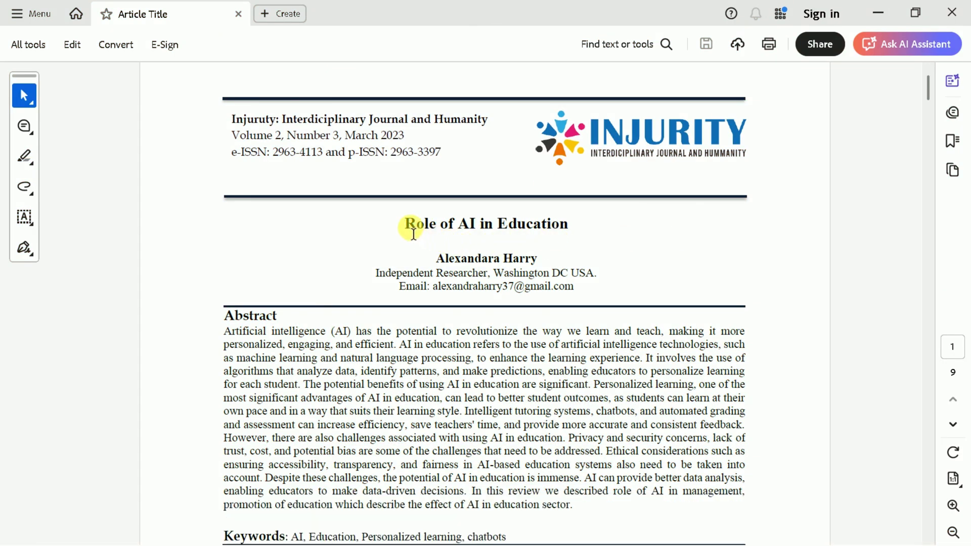
{"action": "left_click", "coordinate": [555, 222]}
{"action": "scroll", "coordinate": [564, 301], "scroll_direction": "down", "scroll_amount": 3}
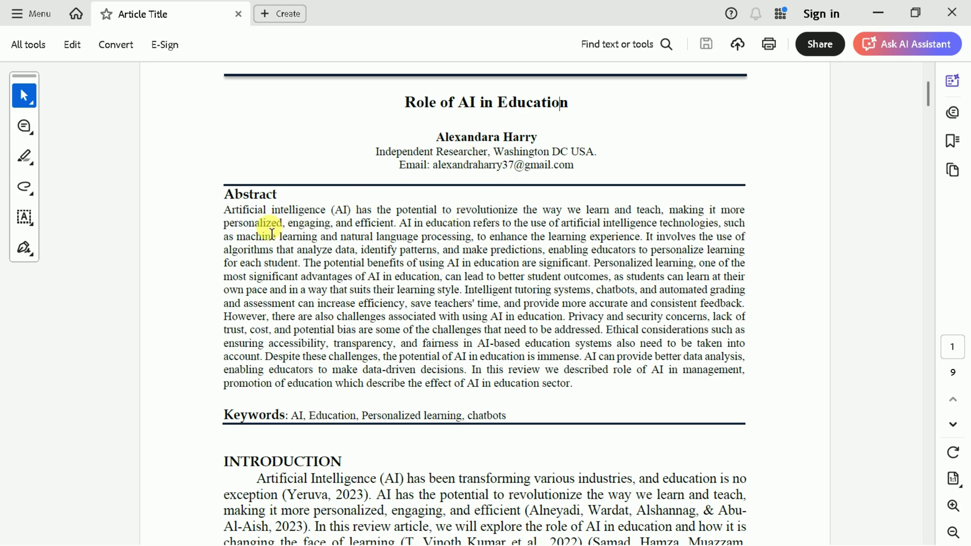
{"action": "scroll", "coordinate": [354, 248], "scroll_direction": "down", "scroll_amount": 10}
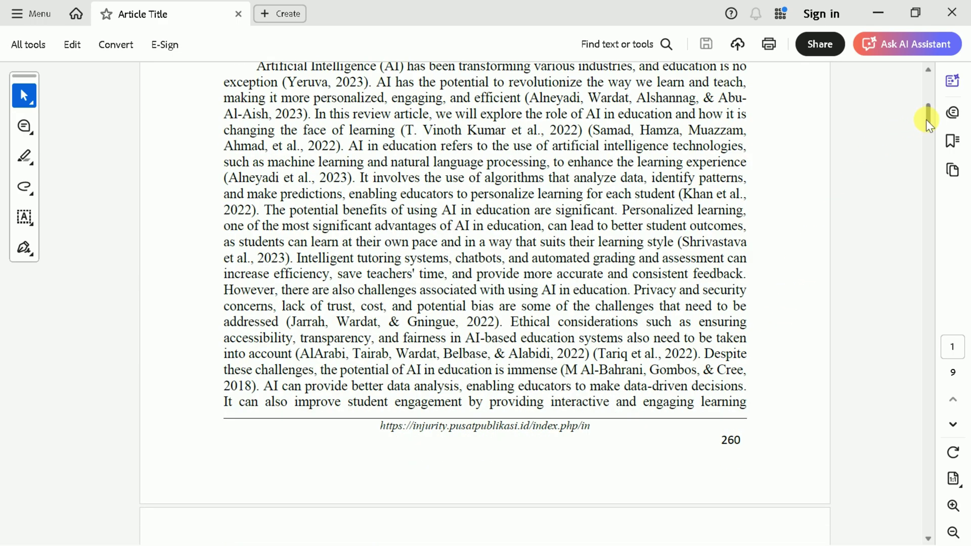
{"action": "left_click_drag", "start_coordinate": [927, 120], "coordinate": [914, 266]}
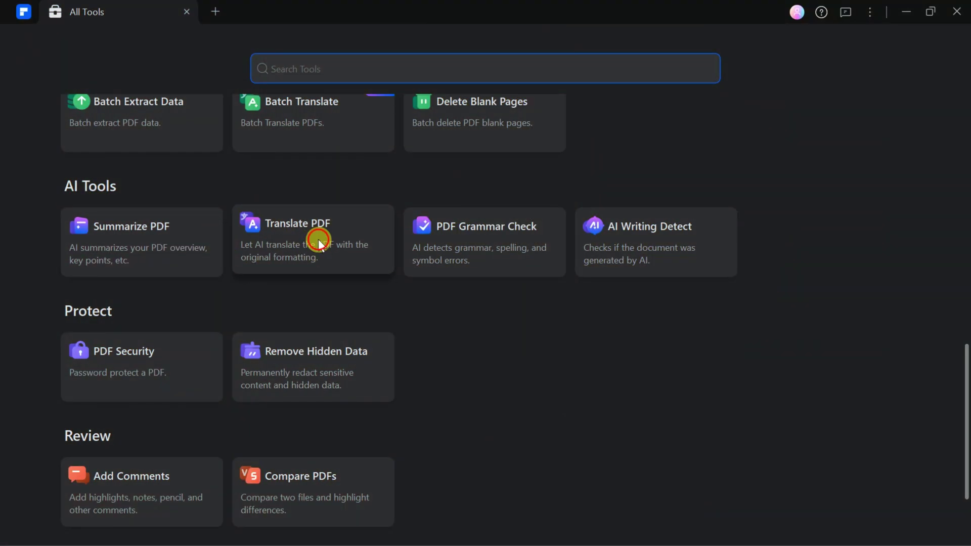
Step: Open Role_of_AI_in_Education.pdf and bring up the AI Assistant's AI Translate options
{"action": "left_click", "coordinate": [319, 242]}
{"action": "left_click", "coordinate": [203, 145]}
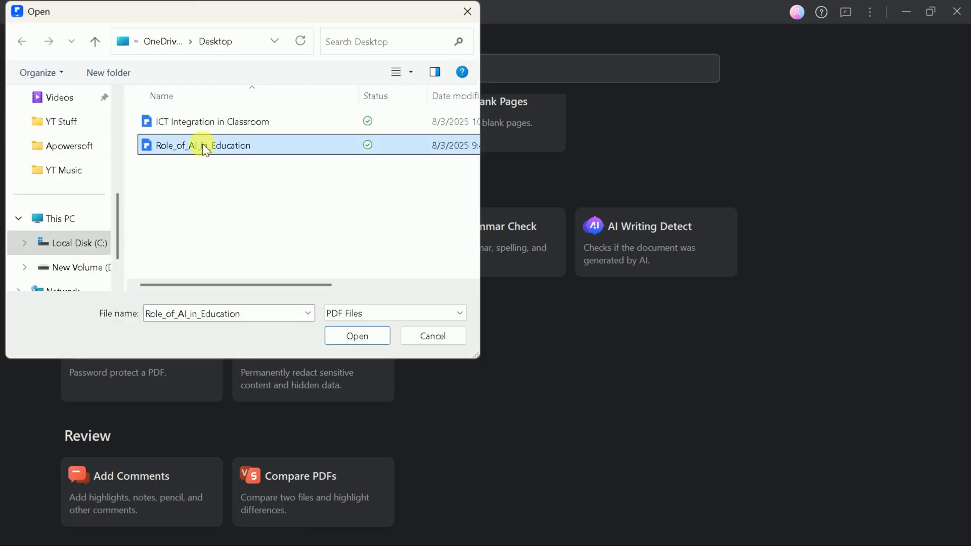
{"action": "left_click", "coordinate": [354, 335]}
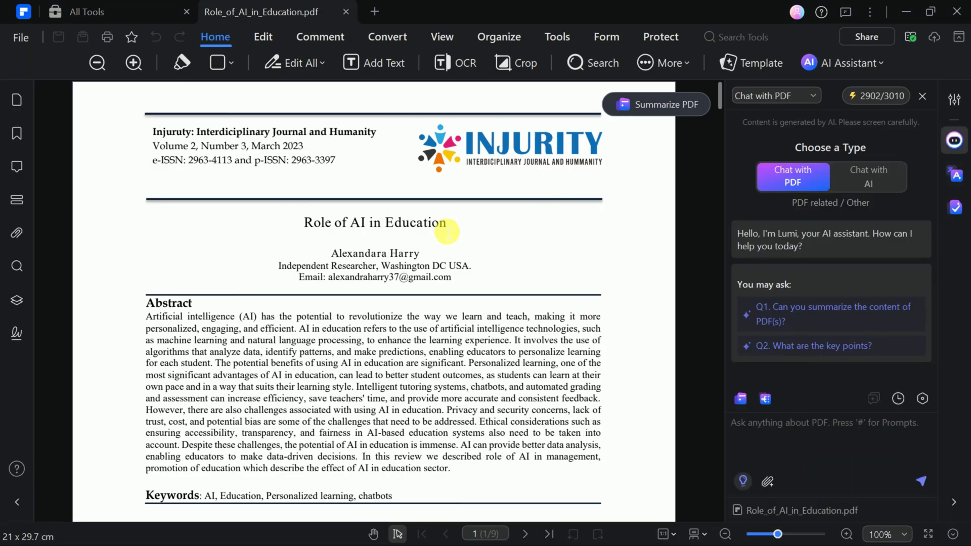
{"action": "left_click", "coordinate": [875, 64]}
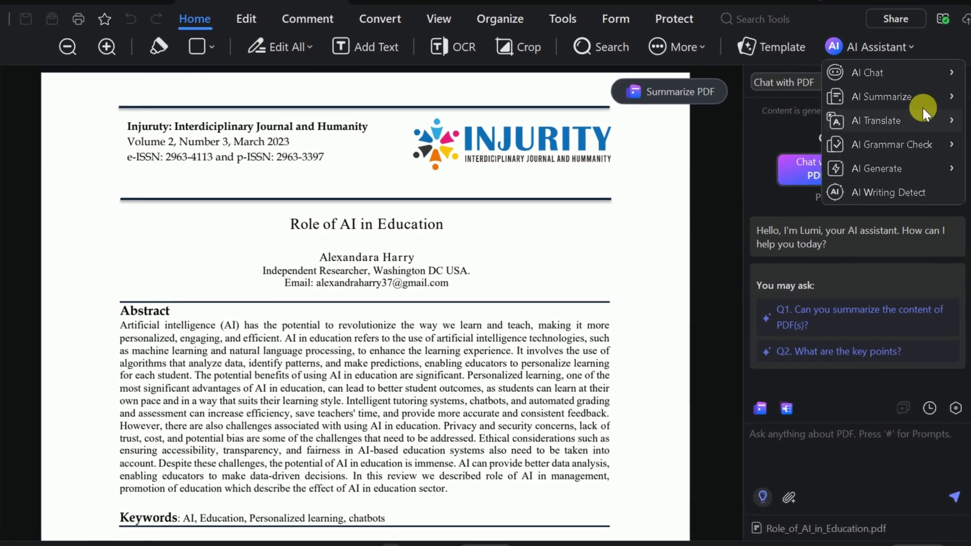
{"action": "mouse_move", "coordinate": [927, 122]}
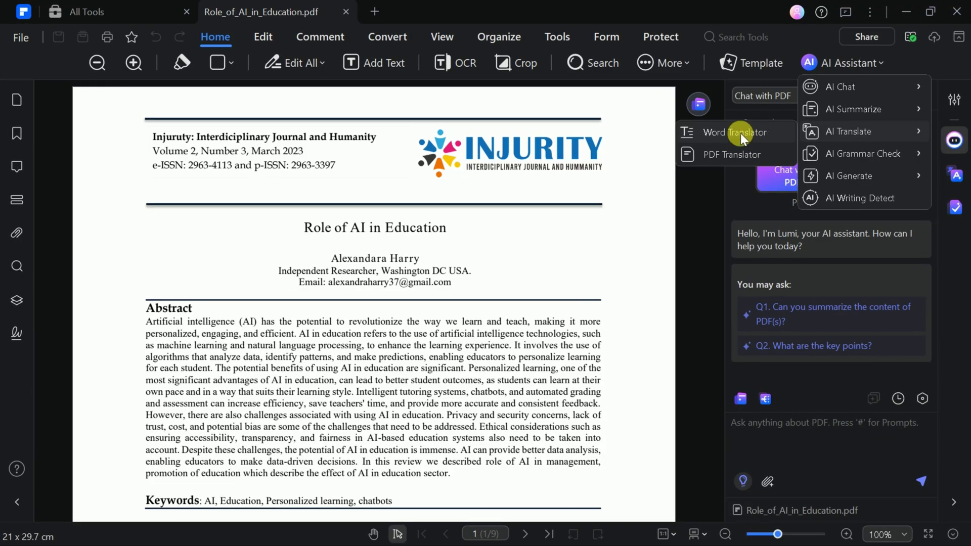
Step: In the PDF Translator, set the target language to Hindi
{"action": "left_click", "coordinate": [737, 155]}
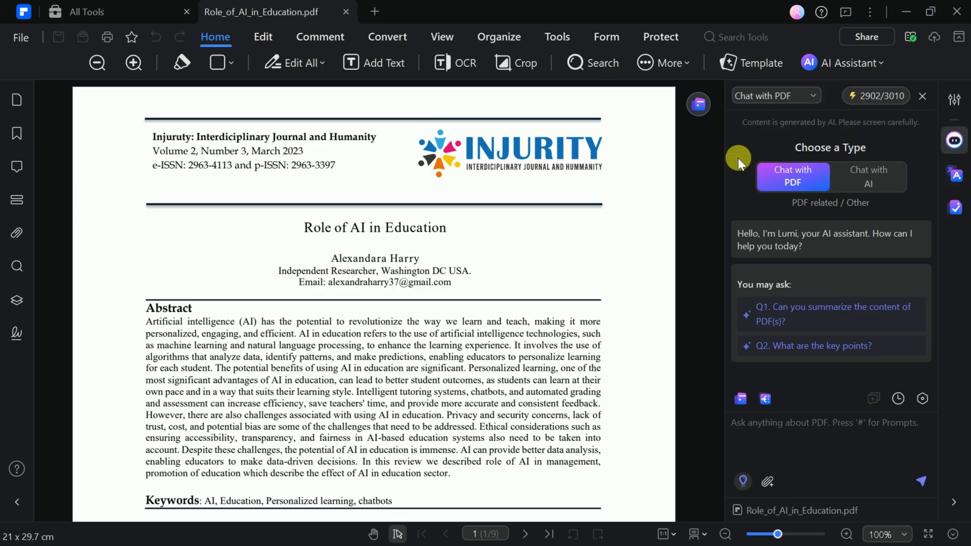
{"action": "left_click", "coordinate": [839, 154]}
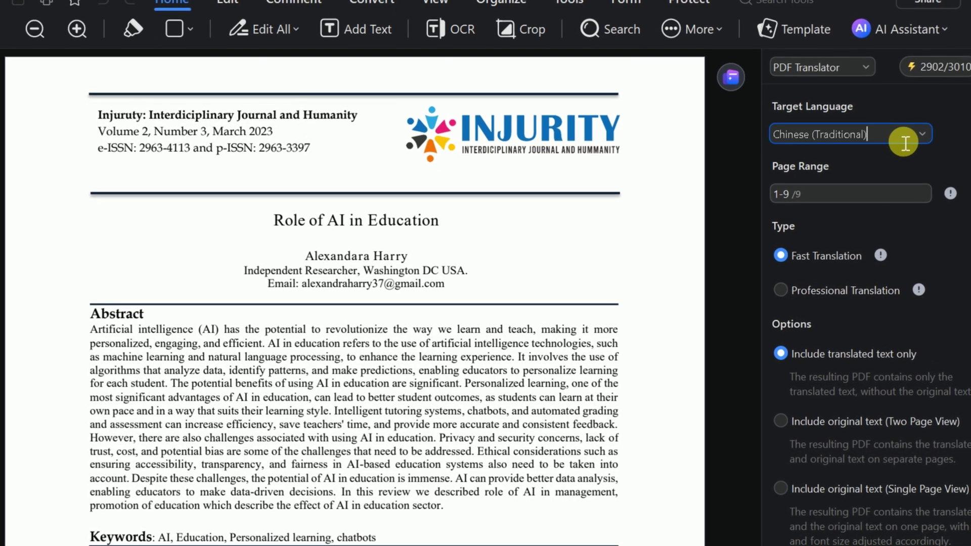
{"action": "left_click", "coordinate": [909, 134]}
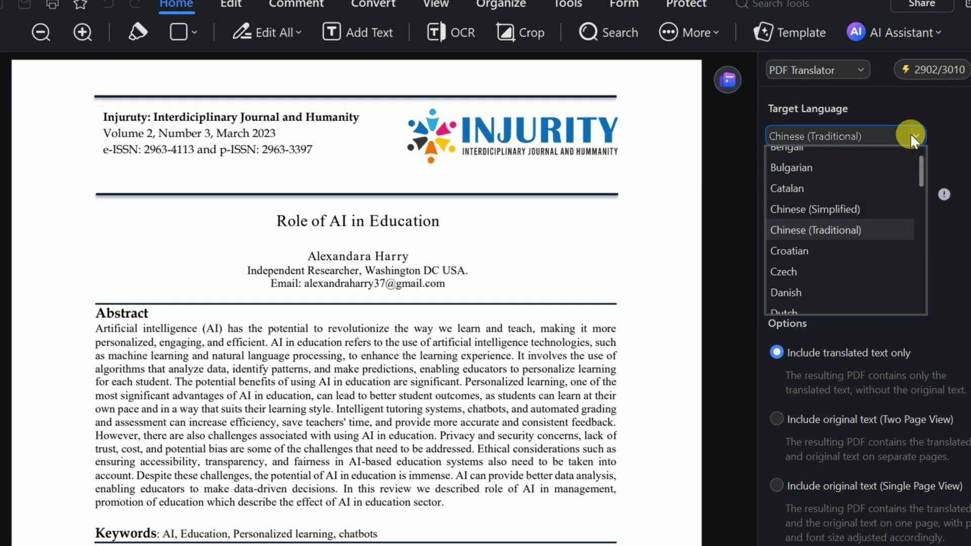
{"action": "scroll", "coordinate": [911, 173], "scroll_direction": "up", "scroll_amount": 1}
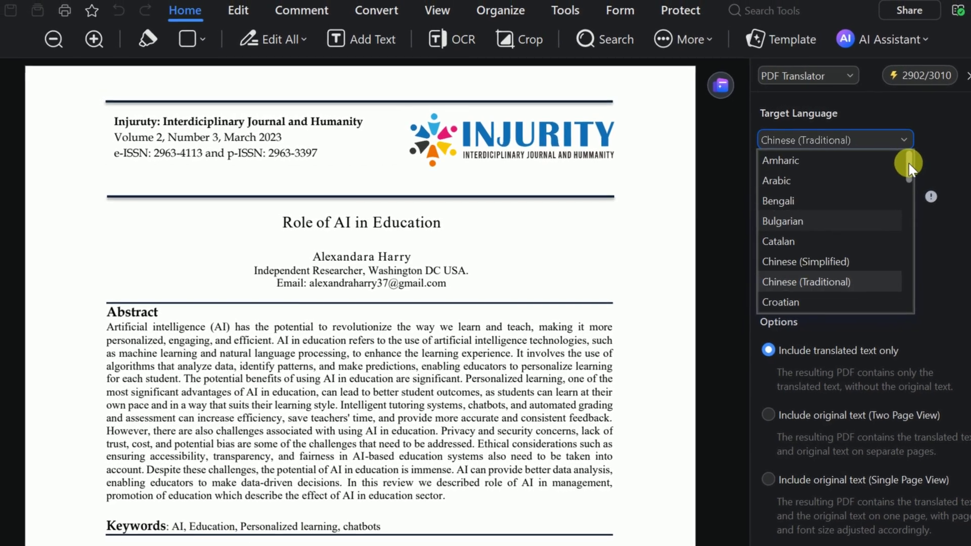
{"action": "scroll", "coordinate": [912, 174], "scroll_direction": "down", "scroll_amount": 1}
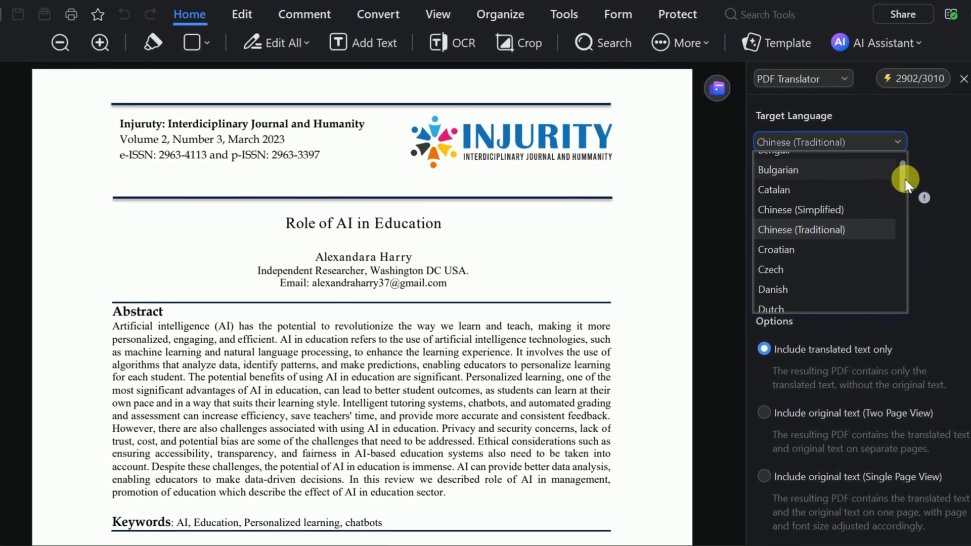
{"action": "scroll", "coordinate": [904, 182], "scroll_direction": "down", "scroll_amount": 5}
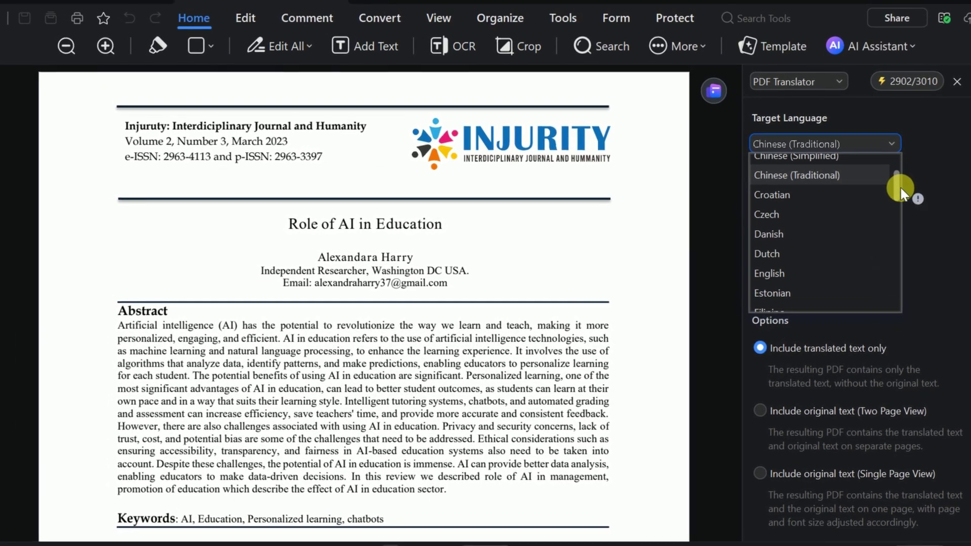
{"action": "scroll", "coordinate": [893, 197], "scroll_direction": "down", "scroll_amount": 5}
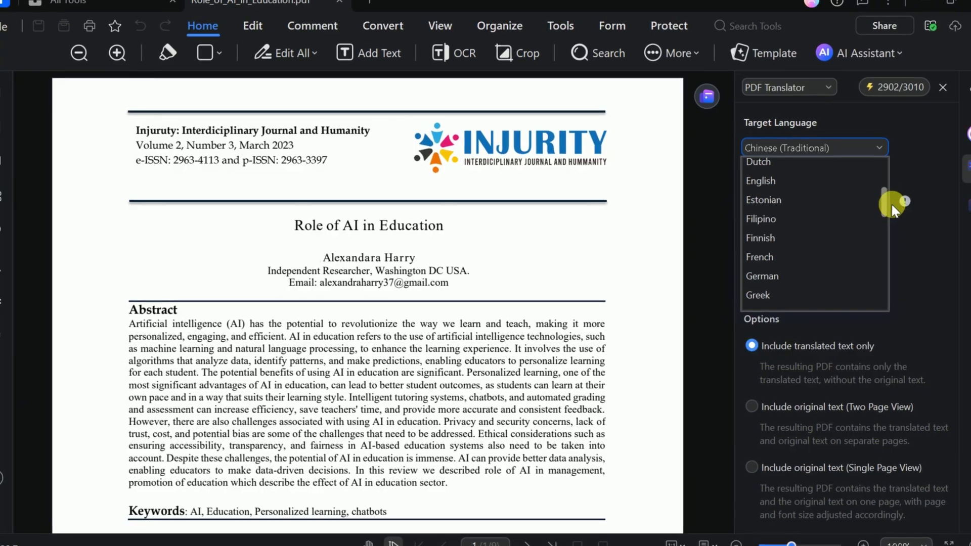
{"action": "scroll", "coordinate": [888, 229], "scroll_direction": "down", "scroll_amount": 6}
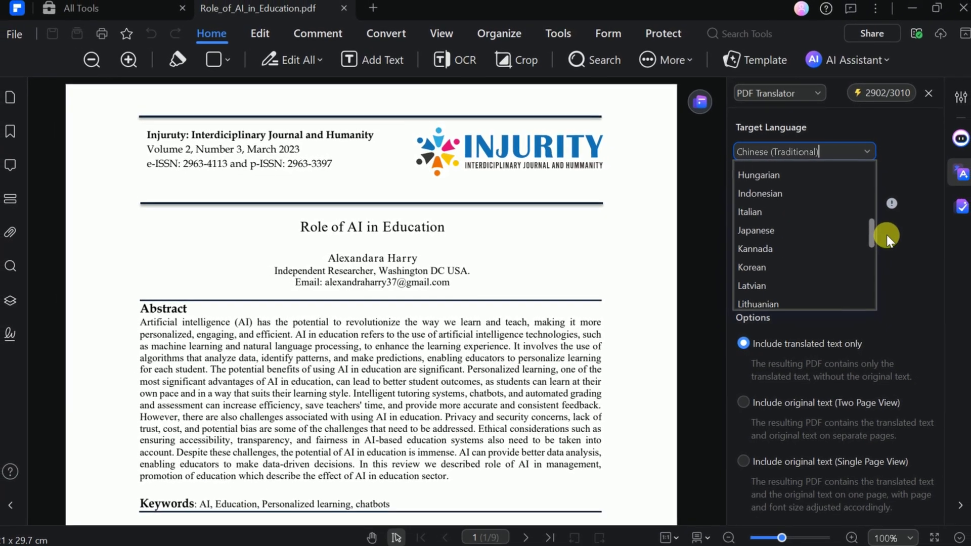
{"action": "scroll", "coordinate": [772, 262], "scroll_direction": "up", "scroll_amount": 7}
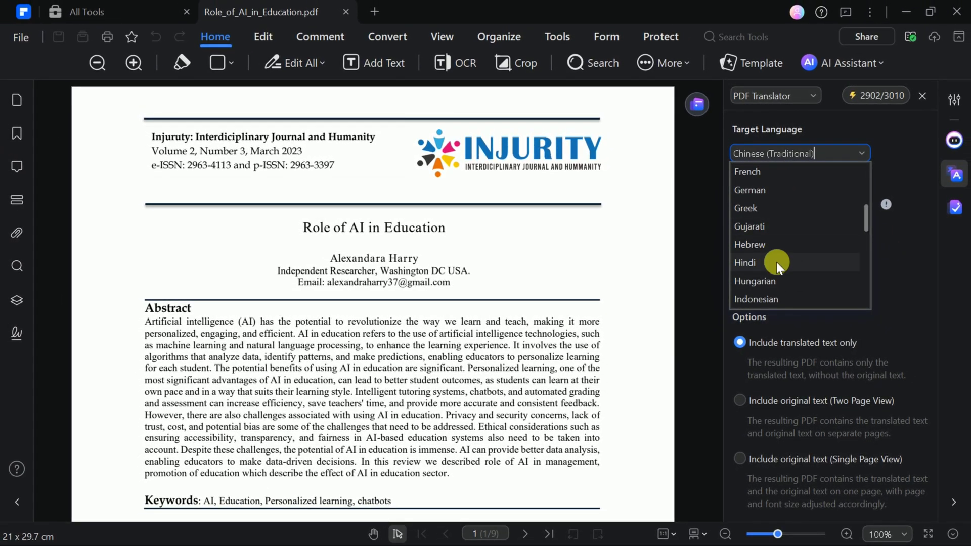
{"action": "left_click", "coordinate": [775, 262]}
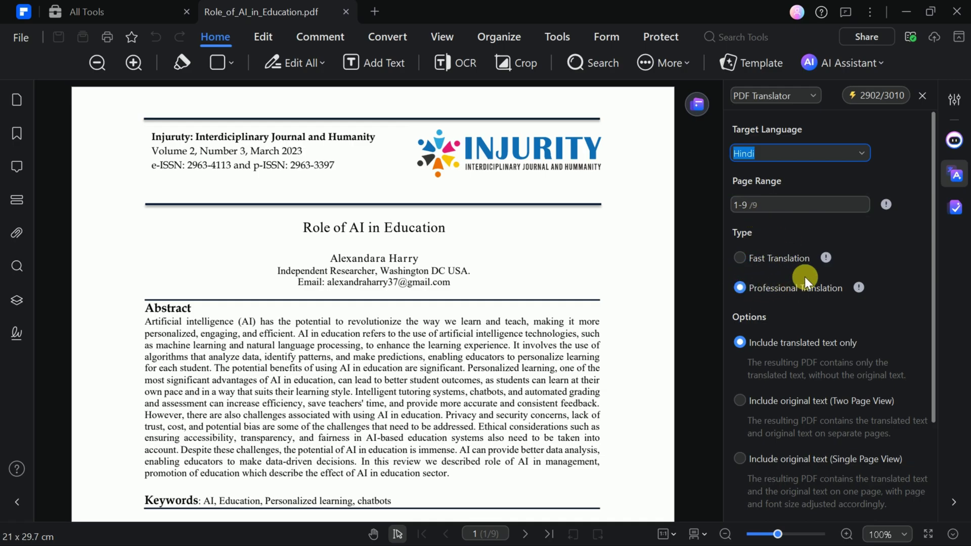
Step: Choose to include the original text in Two Page View
{"action": "scroll", "coordinate": [805, 277], "scroll_direction": "down", "scroll_amount": 1}
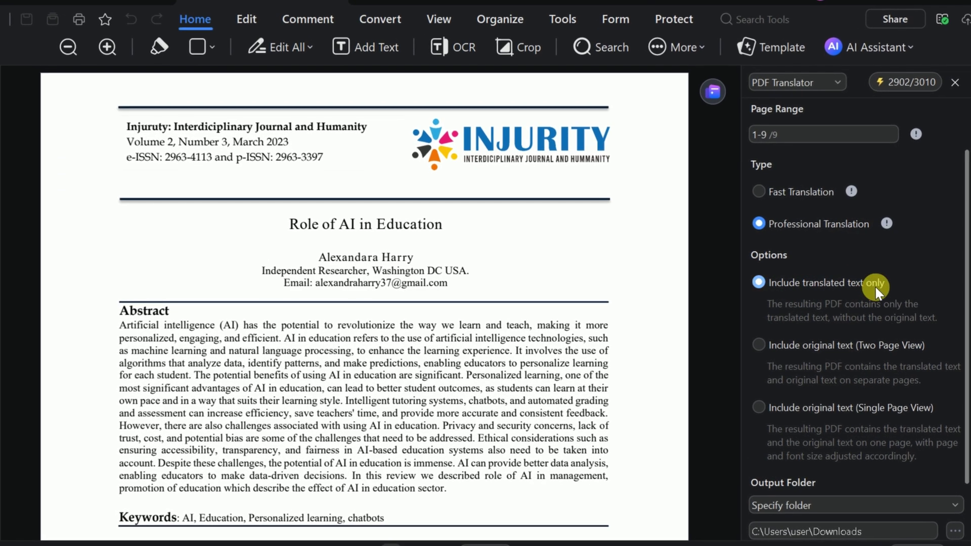
{"action": "scroll", "coordinate": [809, 285], "scroll_direction": "down", "scroll_amount": 1}
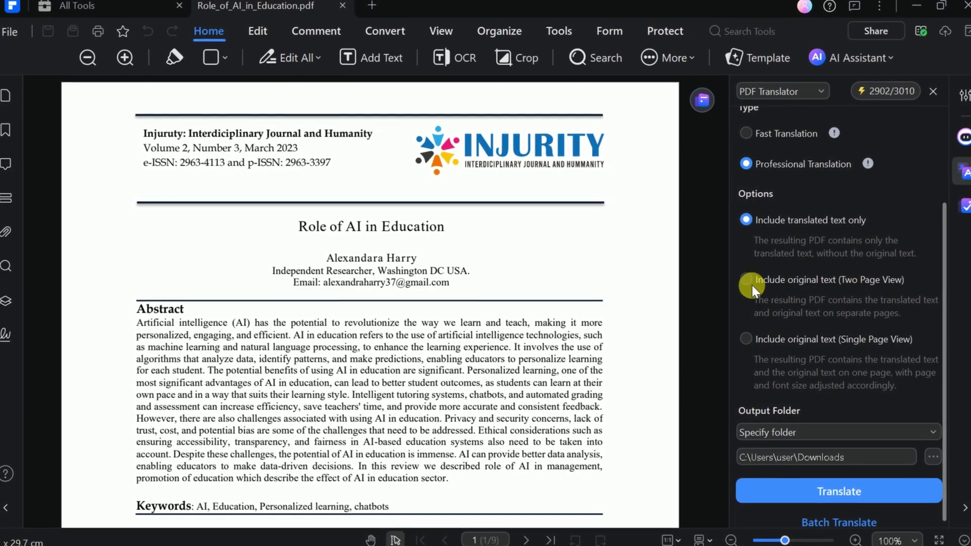
{"action": "left_click", "coordinate": [747, 280]}
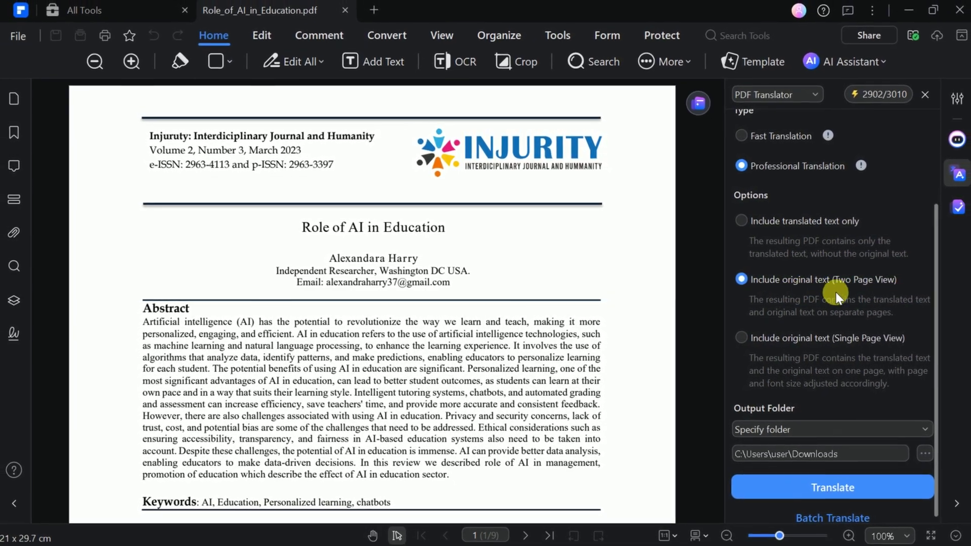
Step: Translate the paper into Hindi, then scroll through the side-by-side English and Hindi pages
{"action": "left_click", "coordinate": [834, 486]}
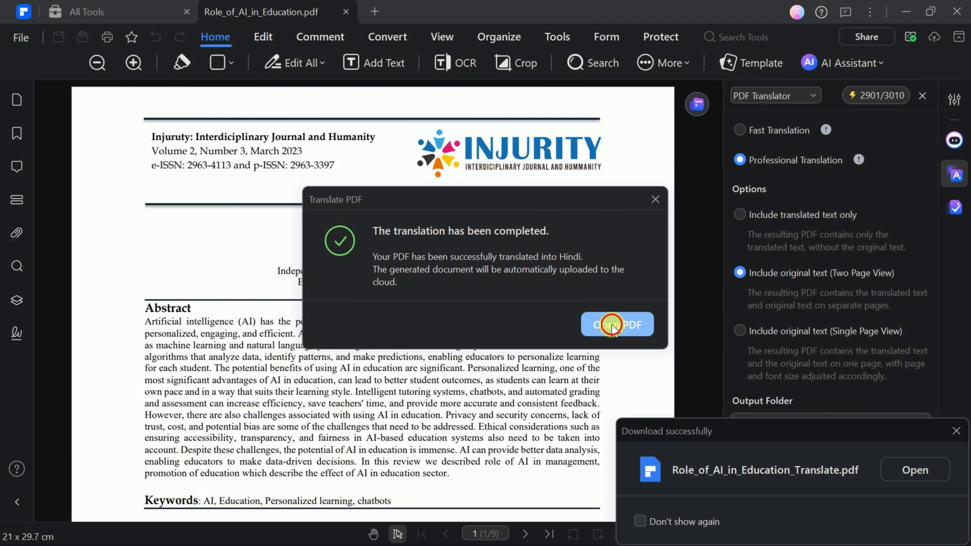
{"action": "left_click", "coordinate": [611, 324]}
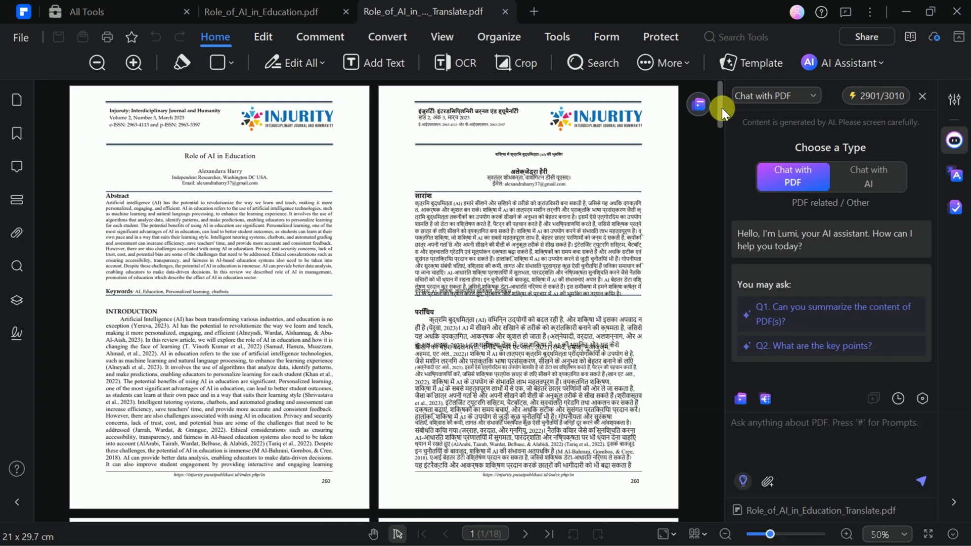
{"action": "left_click_drag", "start_coordinate": [721, 108], "coordinate": [729, 156]}
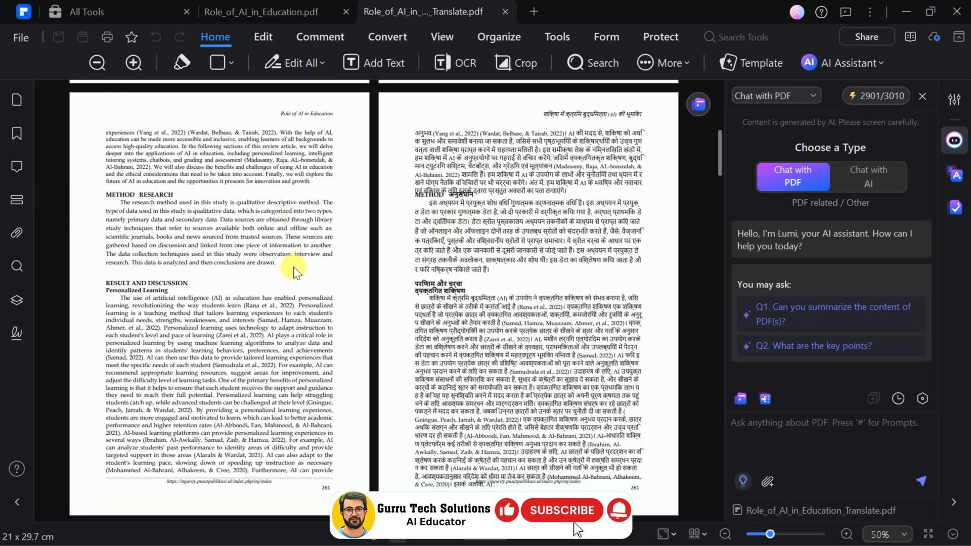
{"action": "left_click_drag", "start_coordinate": [717, 147], "coordinate": [718, 185]}
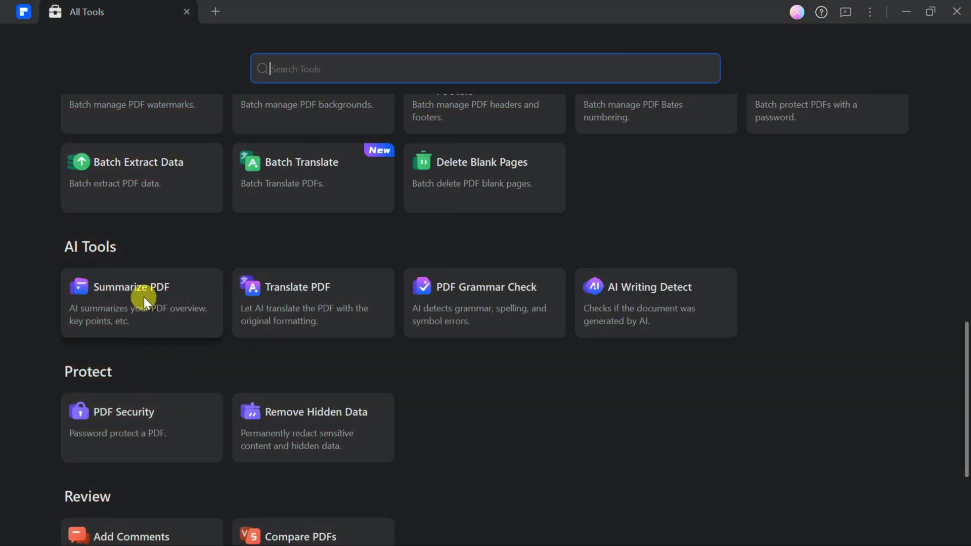
Step: Run Summarize PDF on Role_of_AI_in_Education and read the AI summary with suggested questions
{"action": "left_click", "coordinate": [143, 296]}
{"action": "left_click", "coordinate": [223, 147]}
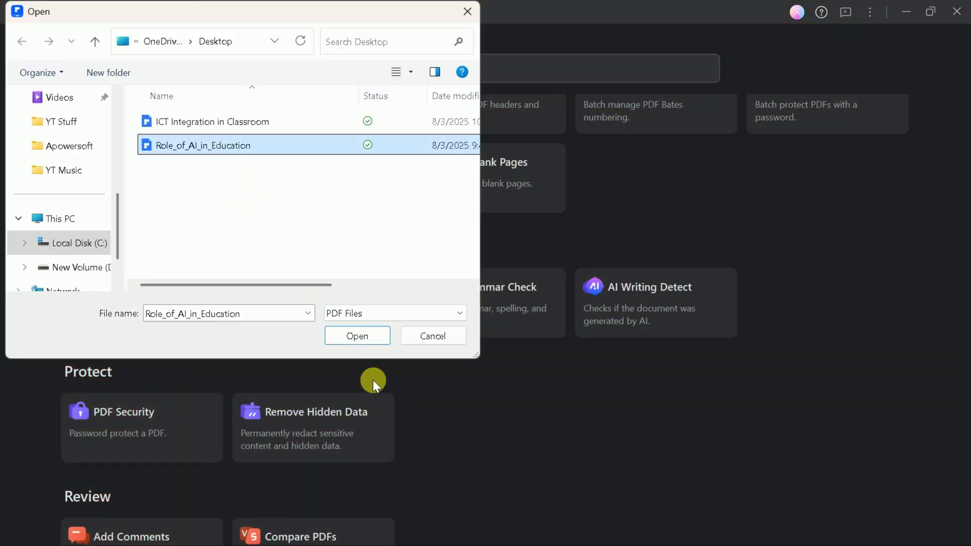
{"action": "left_click", "coordinate": [355, 336]}
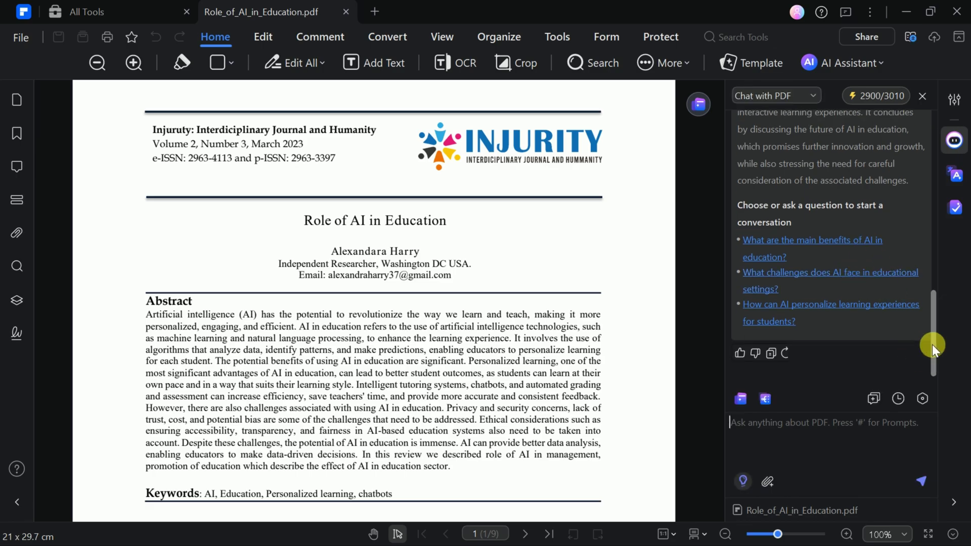
{"action": "mouse_move", "coordinate": [932, 343]}
{"action": "left_mouse_down"}
{"action": "mouse_move", "coordinate": [942, 153]}
{"action": "mouse_move", "coordinate": [930, 204]}
{"action": "mouse_move", "coordinate": [931, 326]}
{"action": "left_mouse_up"}
Step: Ask about AI's main benefits in education and view the cited grading and Personalized Learning passages
{"action": "left_click", "coordinate": [823, 241]}
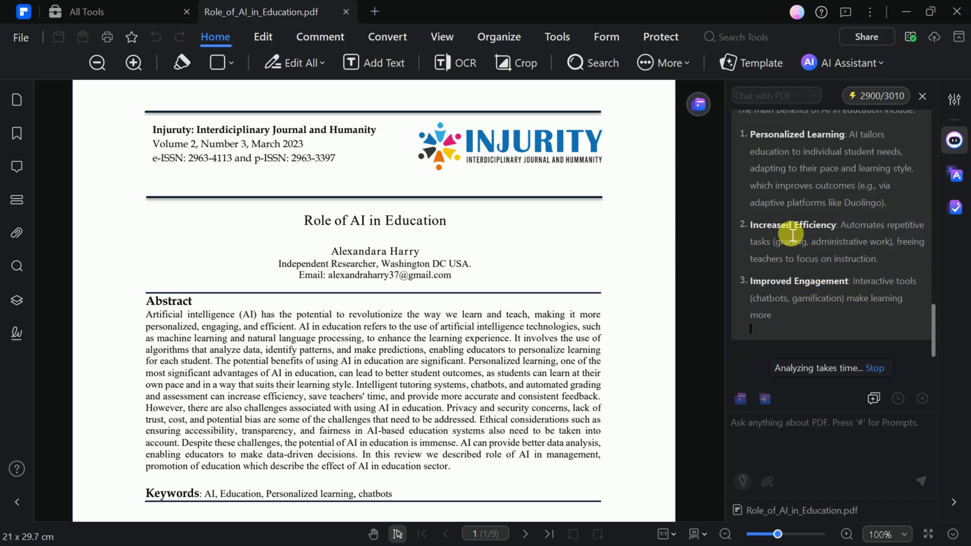
{"action": "scroll", "coordinate": [793, 233], "scroll_direction": "up", "scroll_amount": 5}
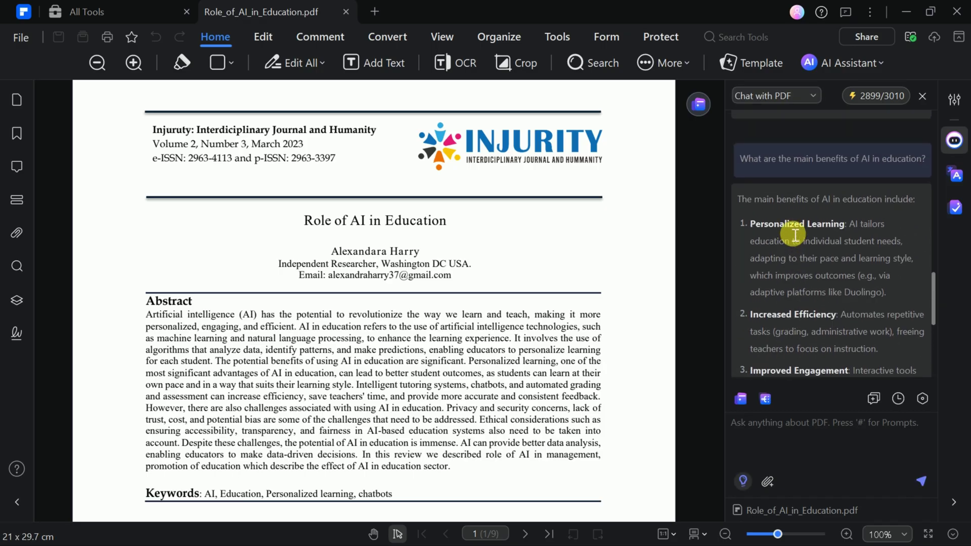
{"action": "scroll", "coordinate": [796, 283], "scroll_direction": "down", "scroll_amount": 5}
{"action": "left_click", "coordinate": [796, 322]}
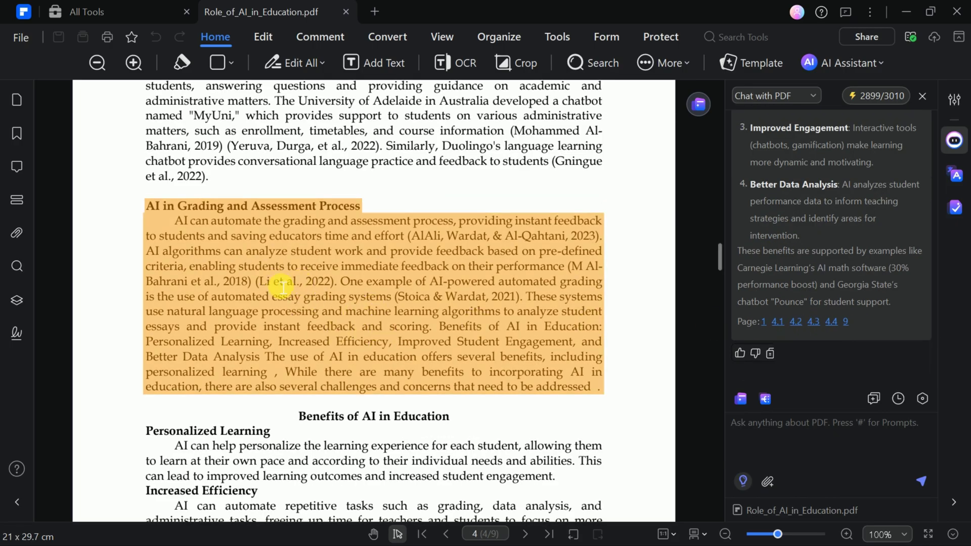
{"action": "left_click", "coordinate": [815, 324]}
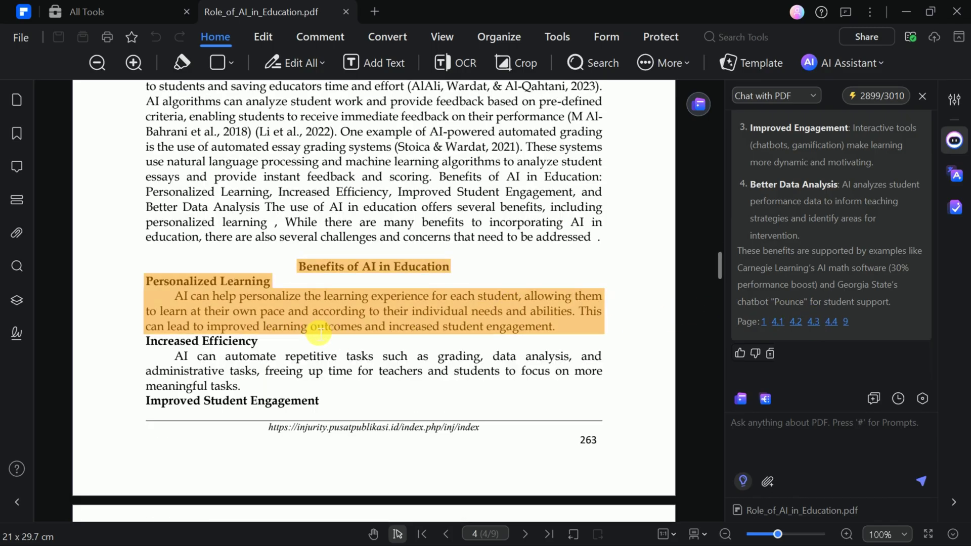
Step: Ask the AI 'Please extract key findings?' and read its cited answer
{"action": "type", "text": "Please extract key findings?"}
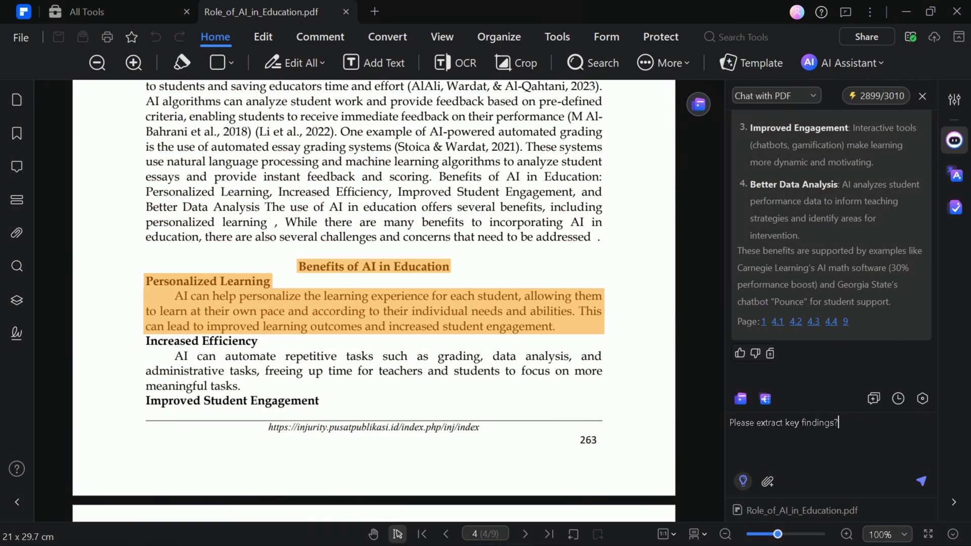
{"action": "key", "text": "Return"}
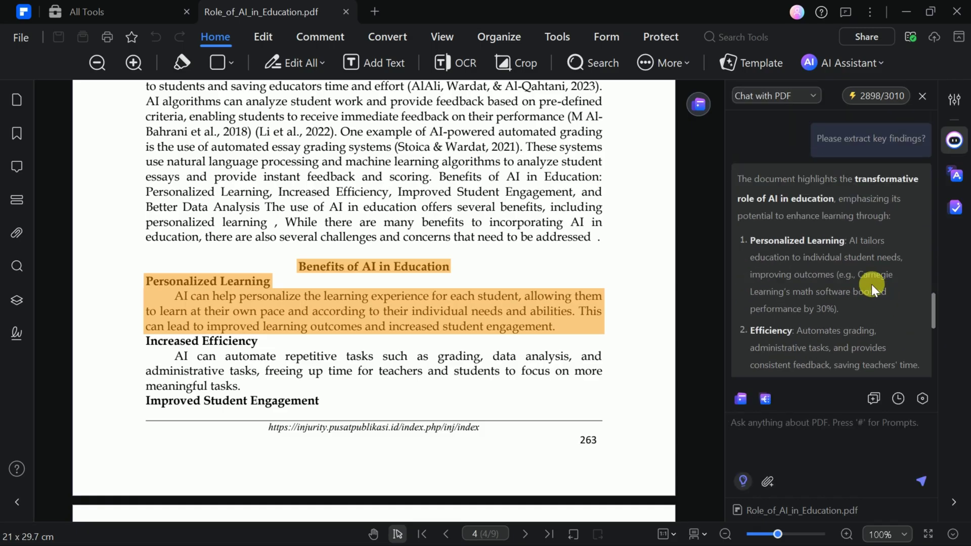
{"action": "scroll", "coordinate": [872, 284], "scroll_direction": "down", "scroll_amount": 2}
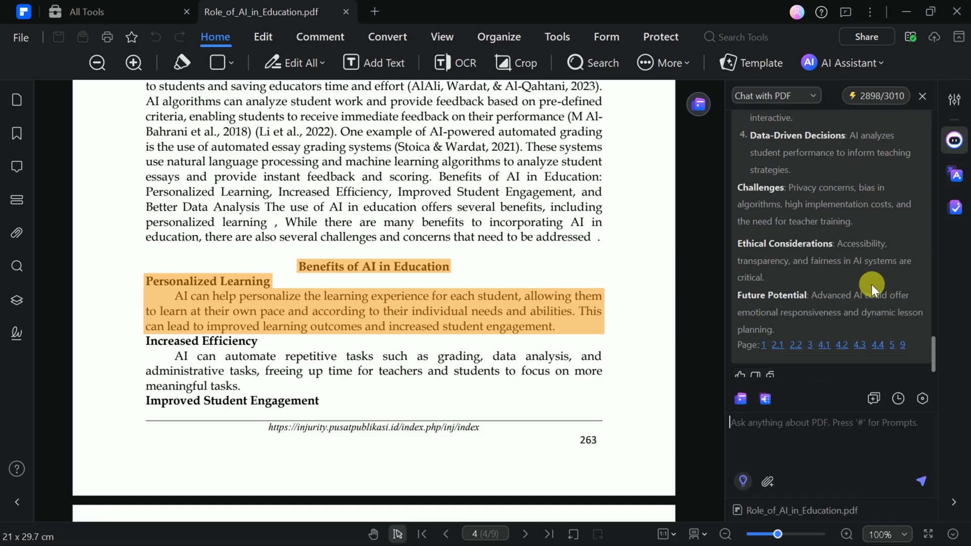
{"action": "scroll", "coordinate": [871, 285], "scroll_direction": "up", "scroll_amount": 6}
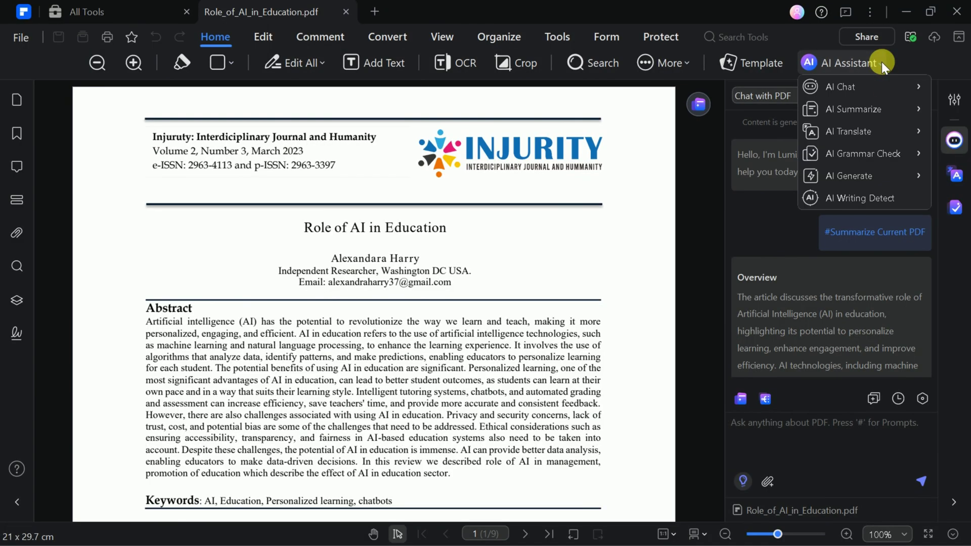
Step: Use Summarize Multiple PDFs to add 'ICT Integration in Classroom' and read the combined overview
{"action": "mouse_move", "coordinate": [864, 105]}
{"action": "left_click", "coordinate": [718, 132]}
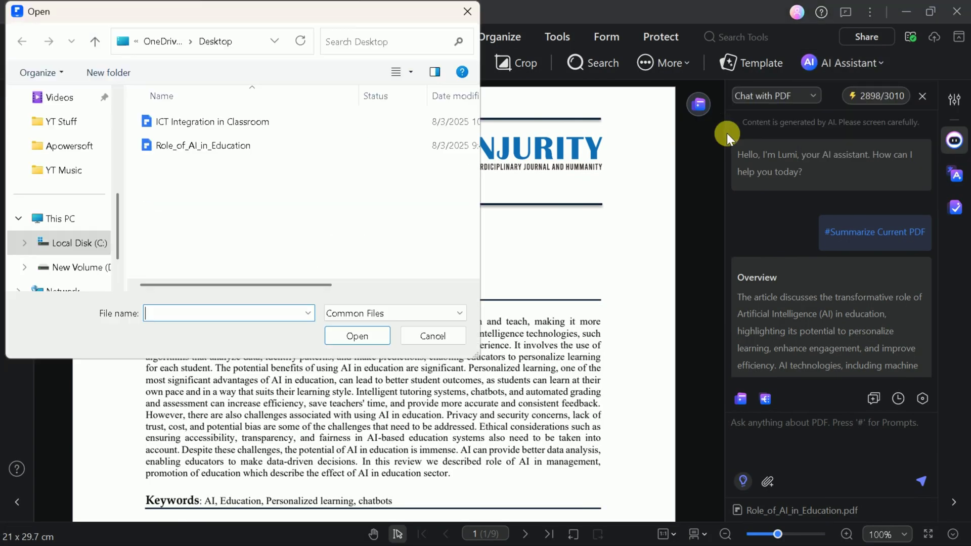
{"action": "left_click", "coordinate": [245, 121]}
{"action": "left_click", "coordinate": [373, 334]}
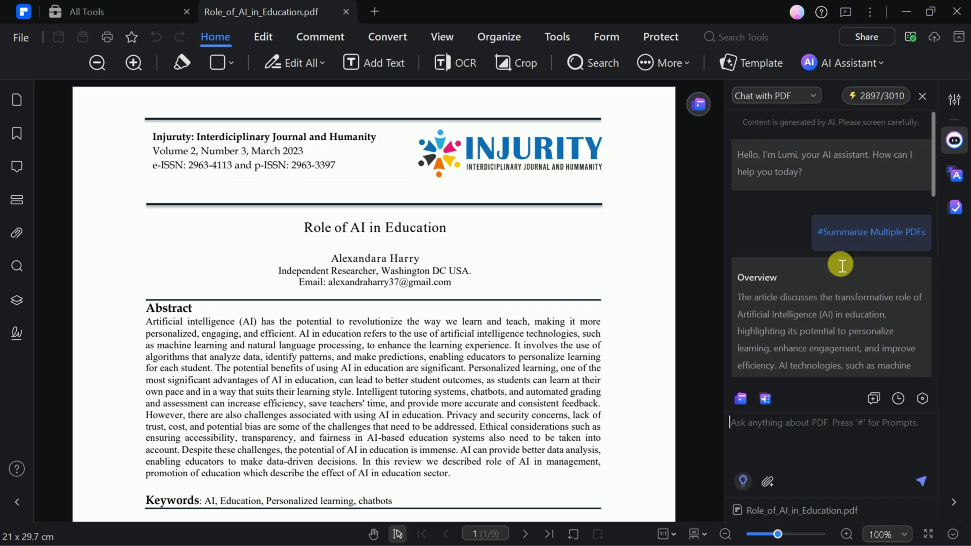
{"action": "scroll", "coordinate": [758, 289], "scroll_direction": "down", "scroll_amount": 2}
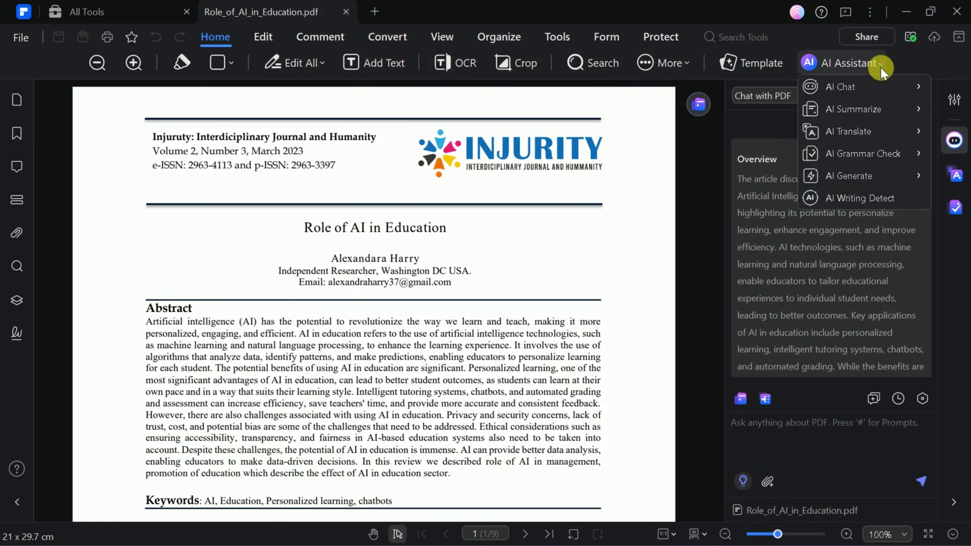
Step: Paste a paragraph into Paragraph Grammar Check, check it, and review the corrections and reasons
{"action": "mouse_move", "coordinate": [876, 156]}
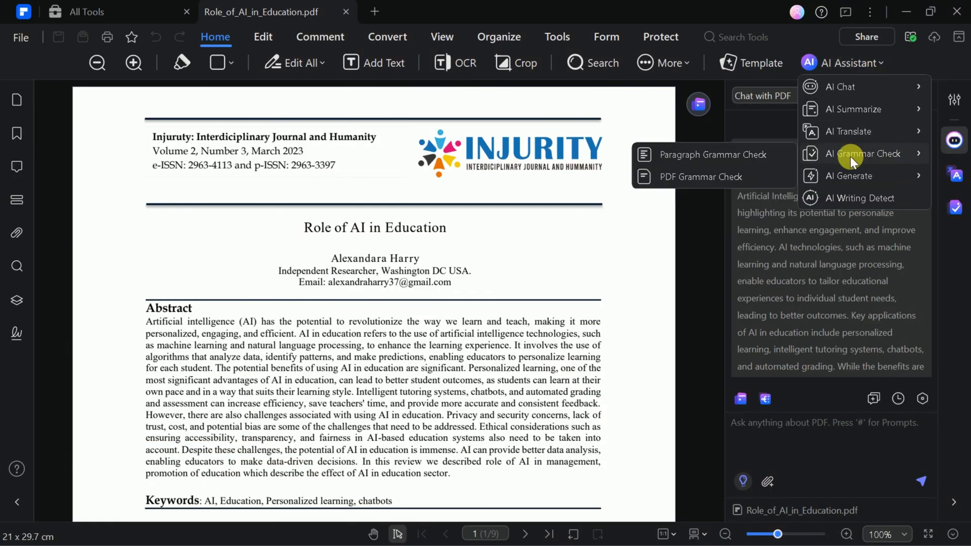
{"action": "left_click", "coordinate": [690, 152]}
{"action": "left_click", "coordinate": [795, 151]}
{"action": "right_click", "coordinate": [785, 143]}
{"action": "left_click", "coordinate": [812, 210]}
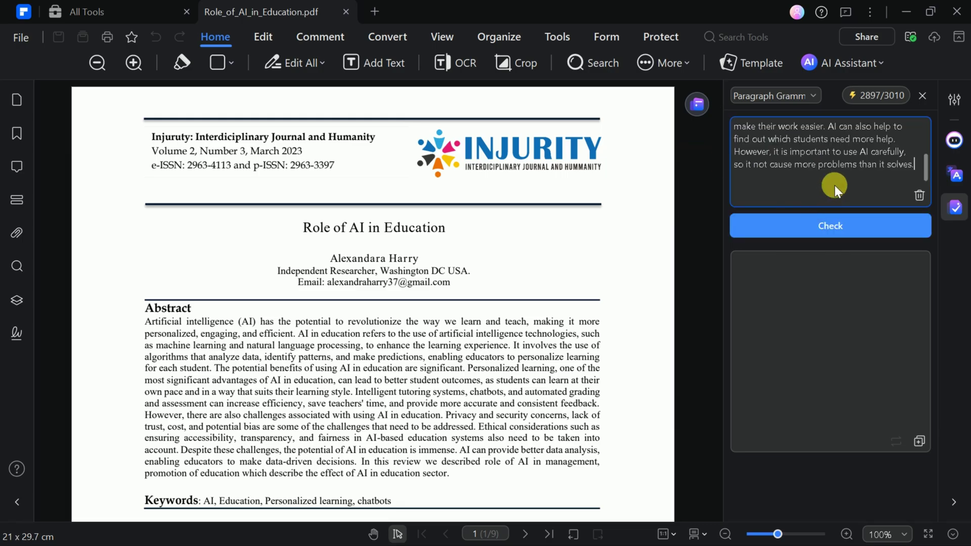
{"action": "scroll", "coordinate": [854, 182], "scroll_direction": "up", "scroll_amount": 2}
{"action": "left_click", "coordinate": [833, 227]}
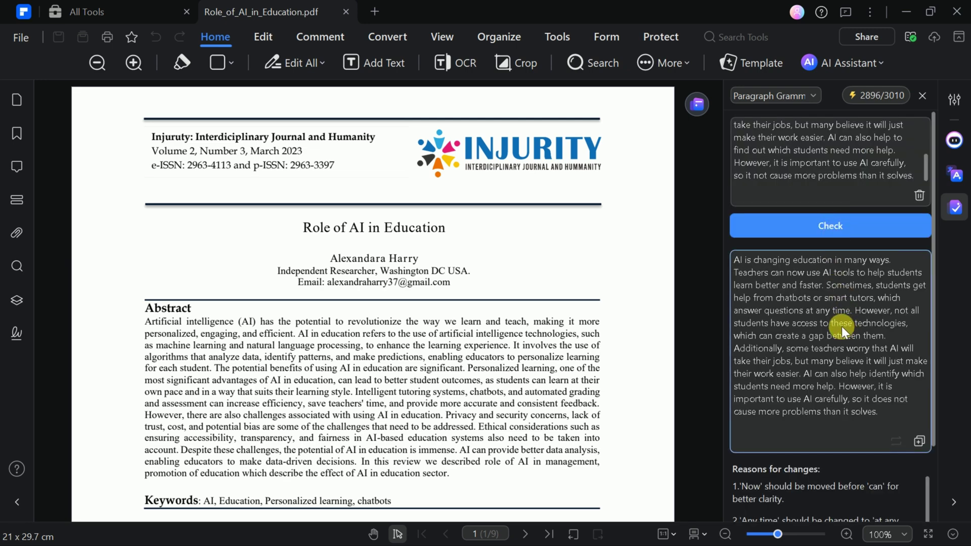
{"action": "scroll", "coordinate": [894, 251], "scroll_direction": "down", "scroll_amount": 2}
{"action": "scroll", "coordinate": [893, 410], "scroll_direction": "down", "scroll_amount": 2}
{"action": "scroll", "coordinate": [914, 435], "scroll_direction": "up", "scroll_amount": 4}
{"action": "scroll", "coordinate": [827, 172], "scroll_direction": "up", "scroll_amount": 5}
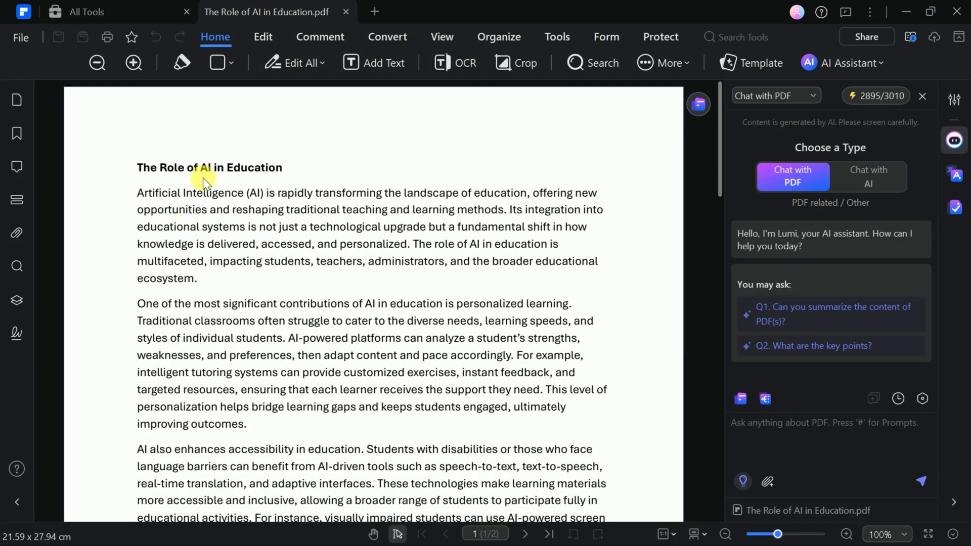
Step: Run AI Writing Detect on 'The Role of AI in Education' PDF
{"action": "left_click_drag", "start_coordinate": [132, 168], "coordinate": [281, 167]}
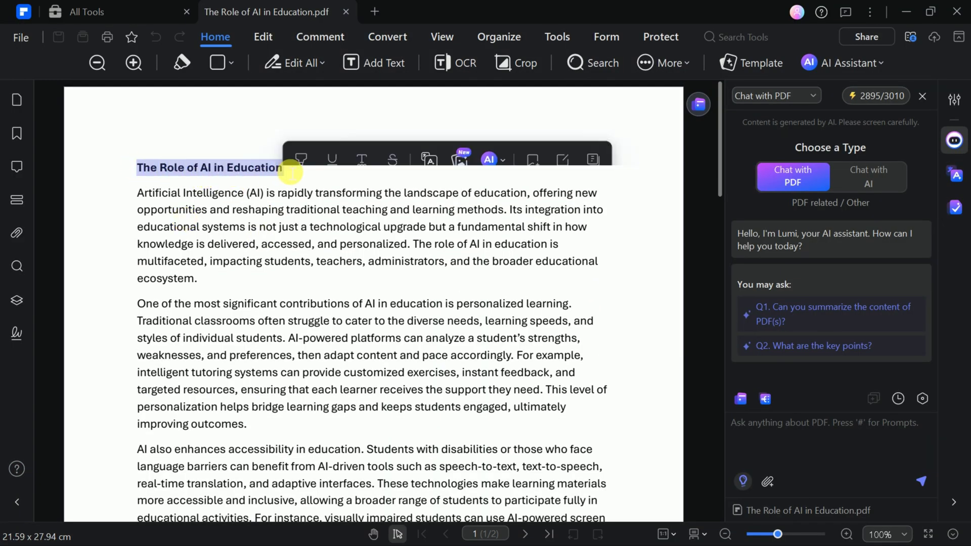
{"action": "left_click", "coordinate": [222, 201]}
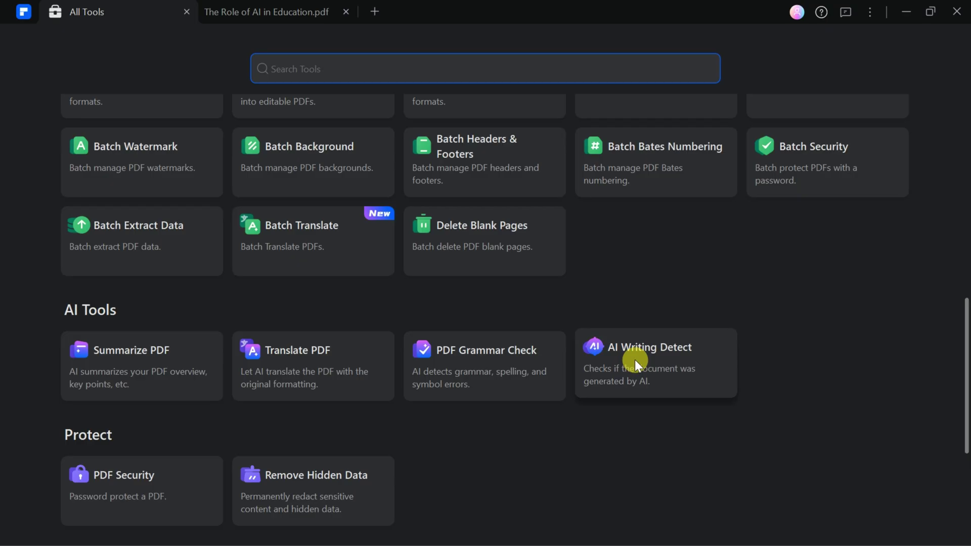
{"action": "left_click", "coordinate": [635, 359]}
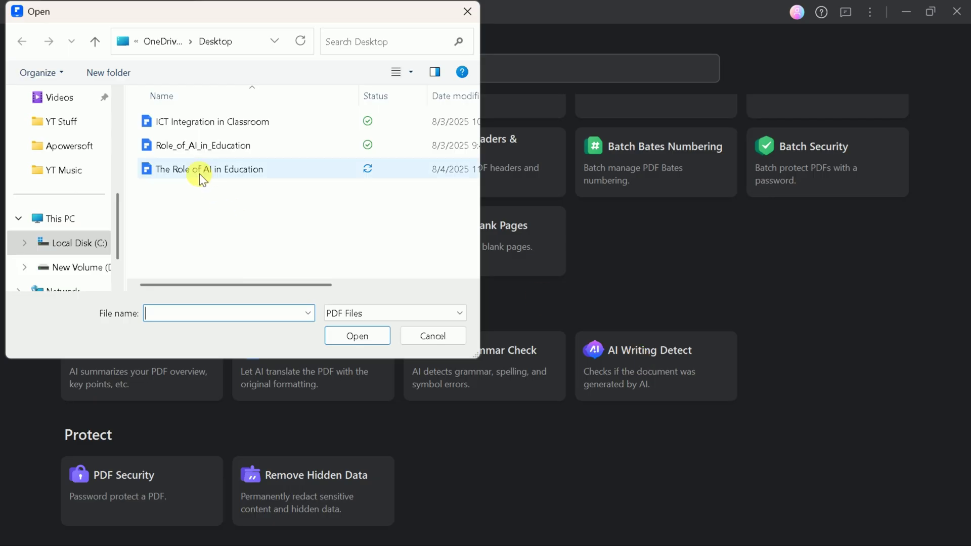
{"action": "double_click", "coordinate": [219, 170]}
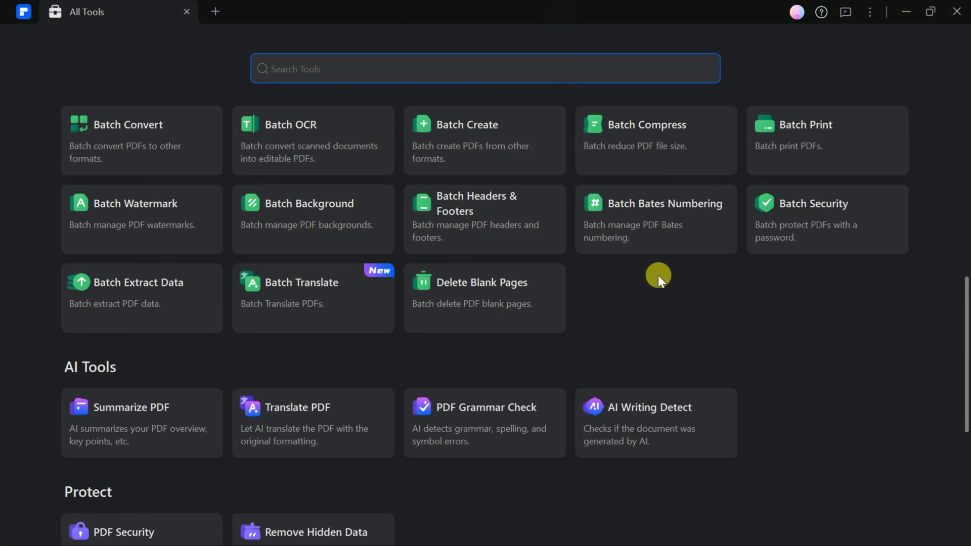
{"action": "scroll", "coordinate": [657, 274], "scroll_direction": "up", "scroll_amount": 10}
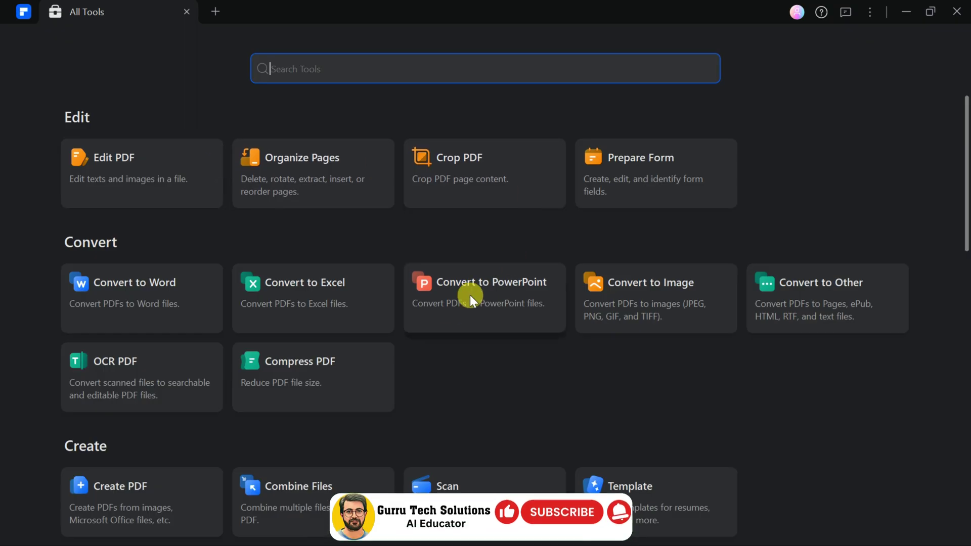
{"action": "scroll", "coordinate": [454, 344], "scroll_direction": "down", "scroll_amount": 8}
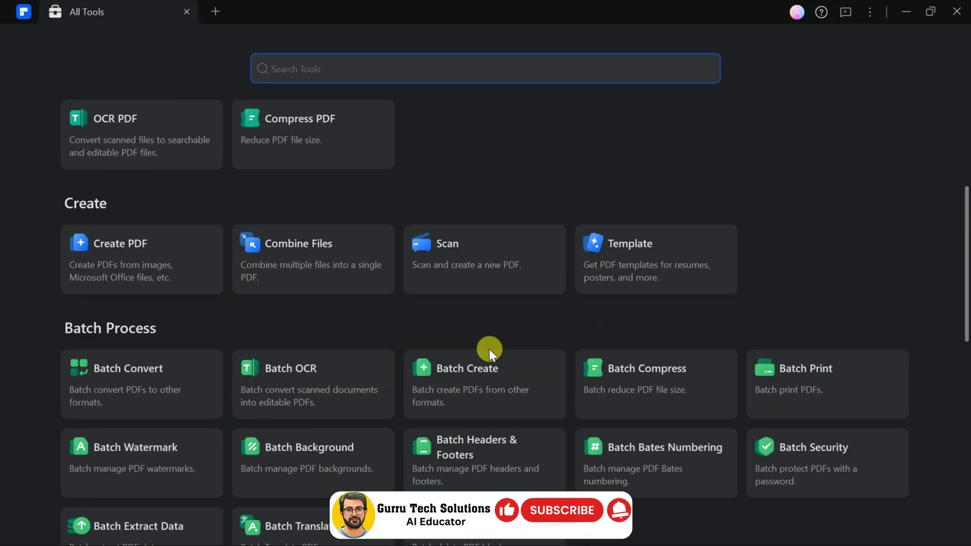
{"action": "scroll", "coordinate": [493, 339], "scroll_direction": "down", "scroll_amount": 6}
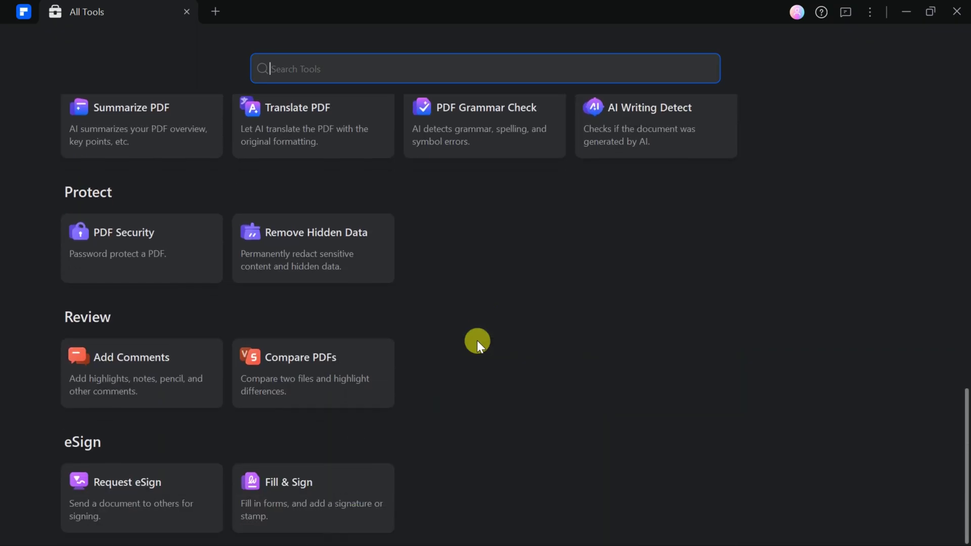
{"action": "scroll", "coordinate": [477, 344], "scroll_direction": "up", "scroll_amount": 6}
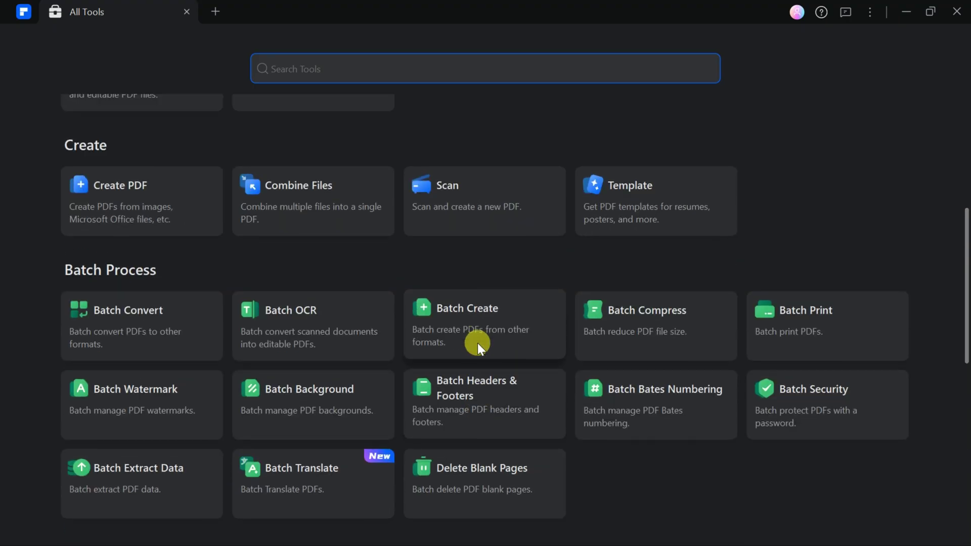
{"action": "scroll", "coordinate": [480, 344], "scroll_direction": "down", "scroll_amount": 2}
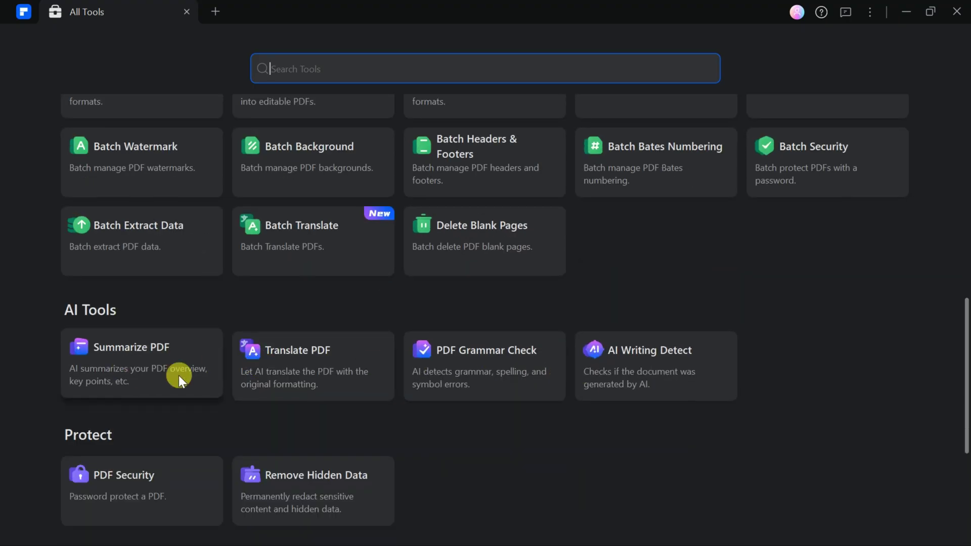